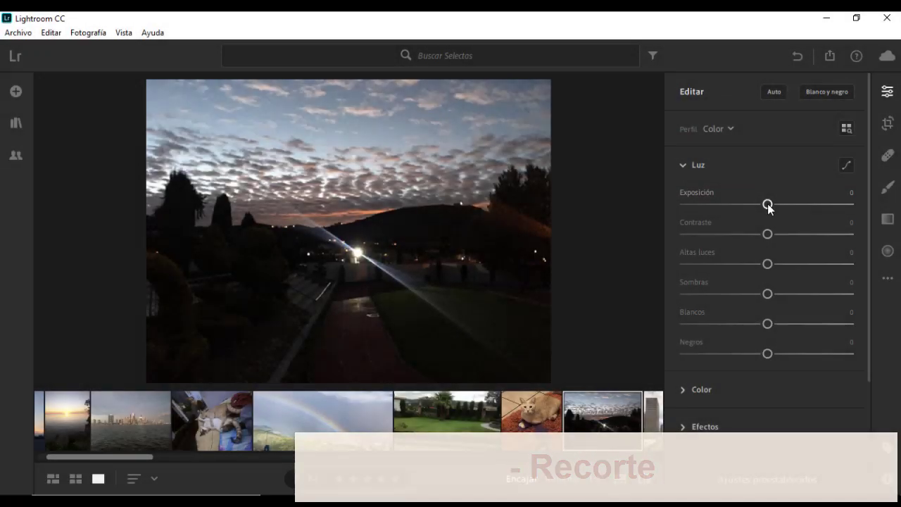
# Step: Raise the exposure of the dusk garden photo
pyautogui.moveTo(768, 203); pyautogui.dragTo(805, 204)
pyautogui.moveTo(806, 204); pyautogui.dragTo(816, 204)
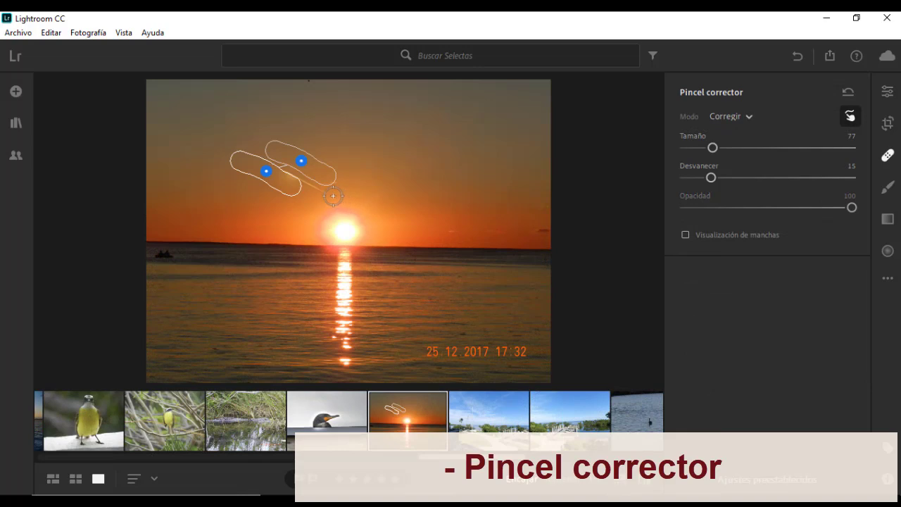
# Step: Heal the streak in the orange sunset sky above the sun with the healing brush at size 77
pyautogui.moveTo(339, 196); pyautogui.dragTo(290, 174)
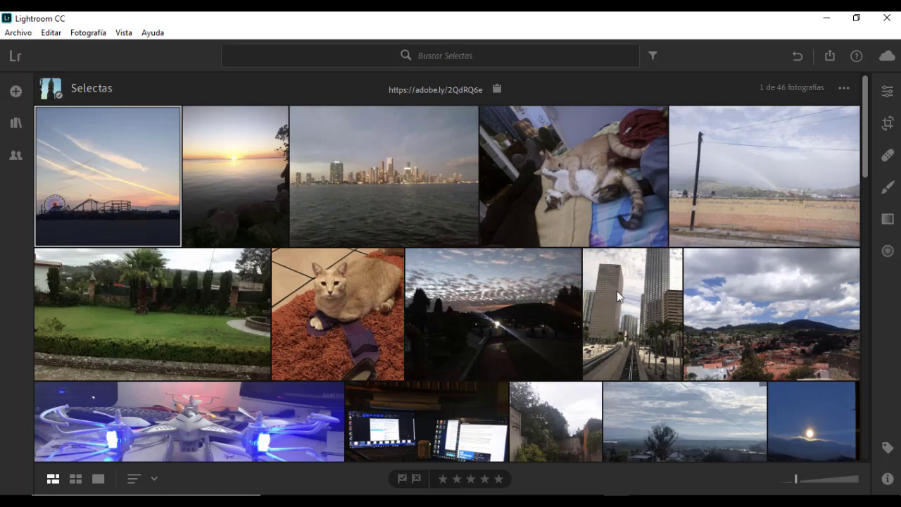
# Step: Open the city photo with the two skyscrapers and straighten its perspective with Upright set to Auto
pyautogui.doubleClick(616, 291)
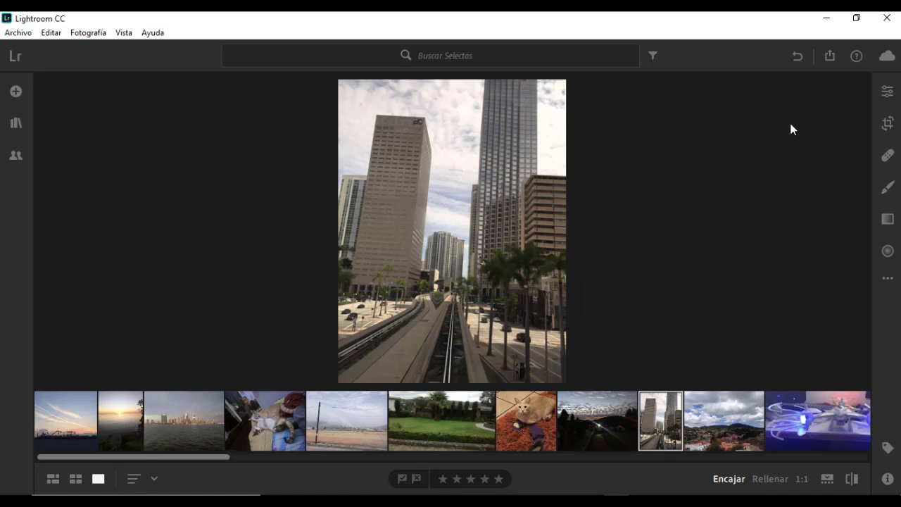
pyautogui.click(887, 92)
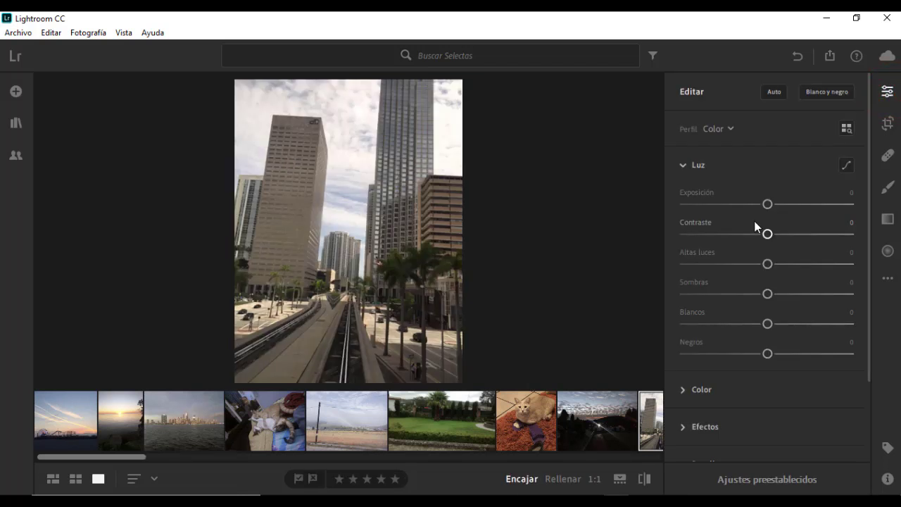
pyautogui.click(684, 162)
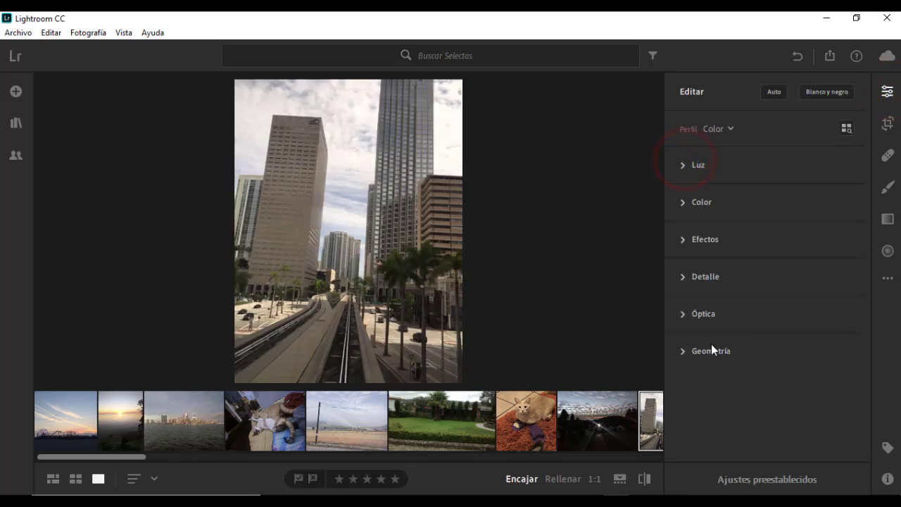
pyautogui.click(684, 352)
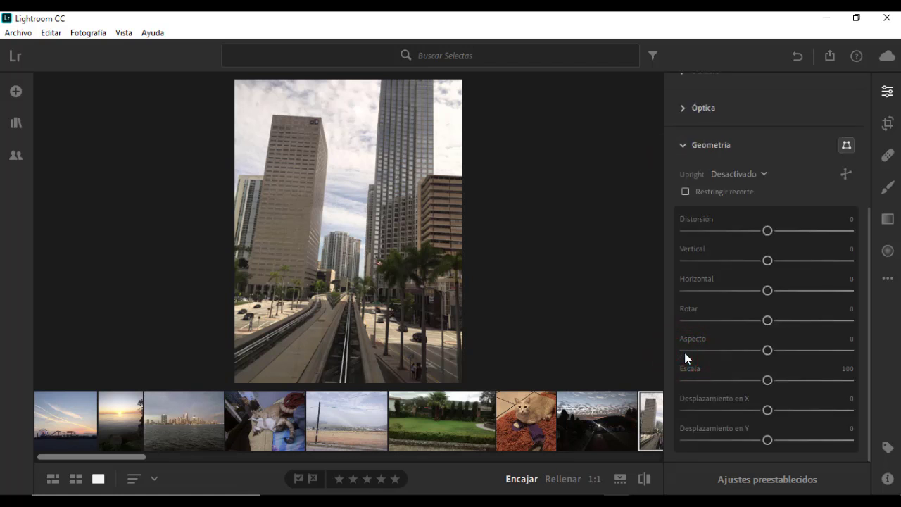
pyautogui.click(763, 173)
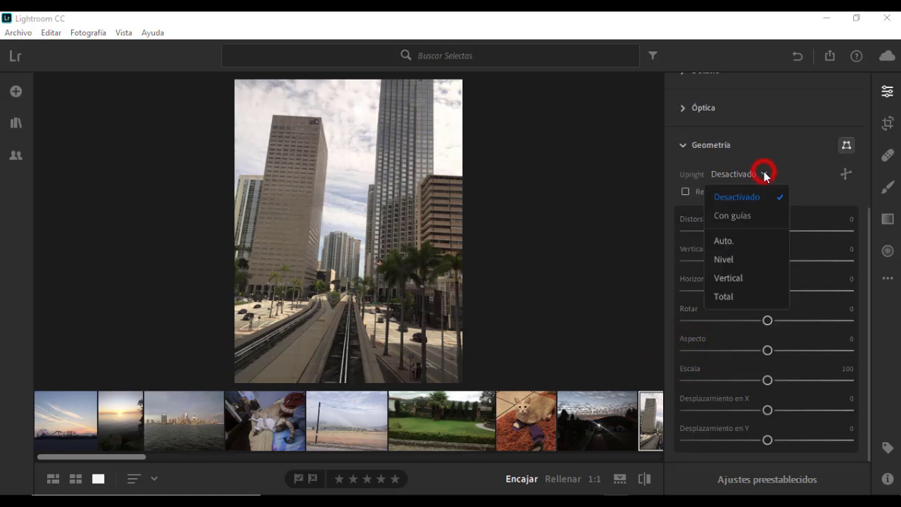
pyautogui.click(727, 241)
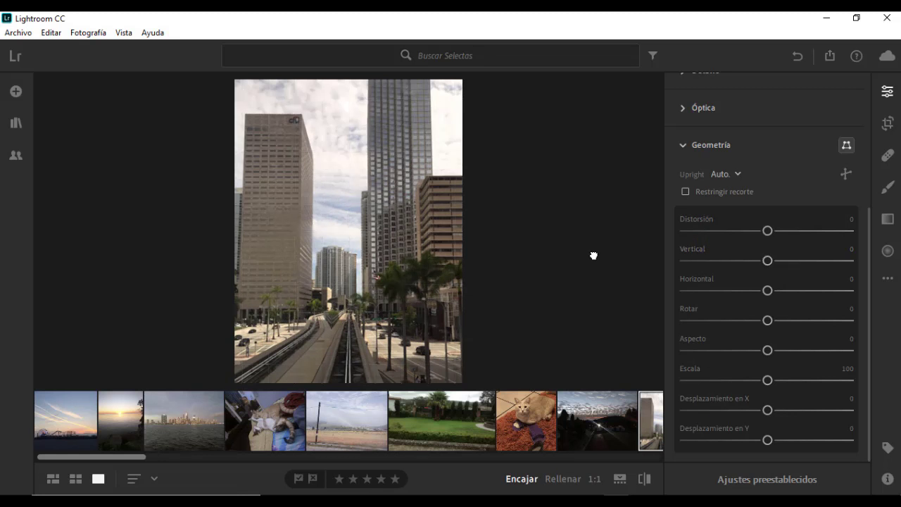
# Step: Crop the utility-pole photo to a wide freeform frame around the rainbow and hills, excluding the pole and the wall
pyautogui.click(358, 422)
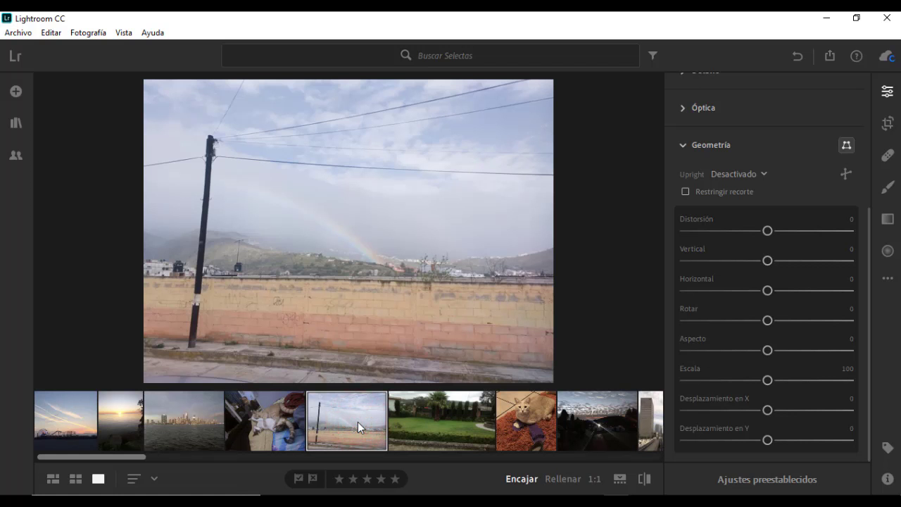
pyautogui.click(888, 124)
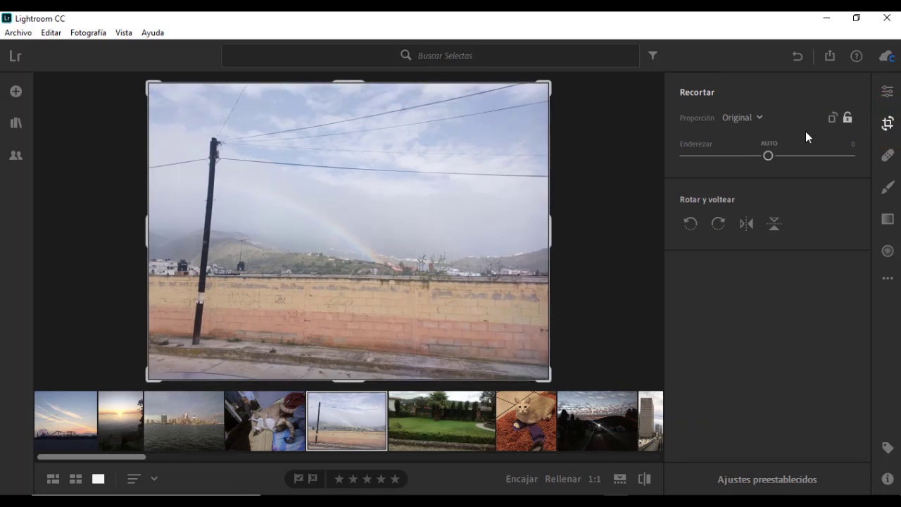
pyautogui.moveTo(148, 85); pyautogui.dragTo(201, 132)
pyautogui.moveTo(323, 210); pyautogui.dragTo(345, 213)
pyautogui.moveTo(503, 223); pyautogui.dragTo(459, 211)
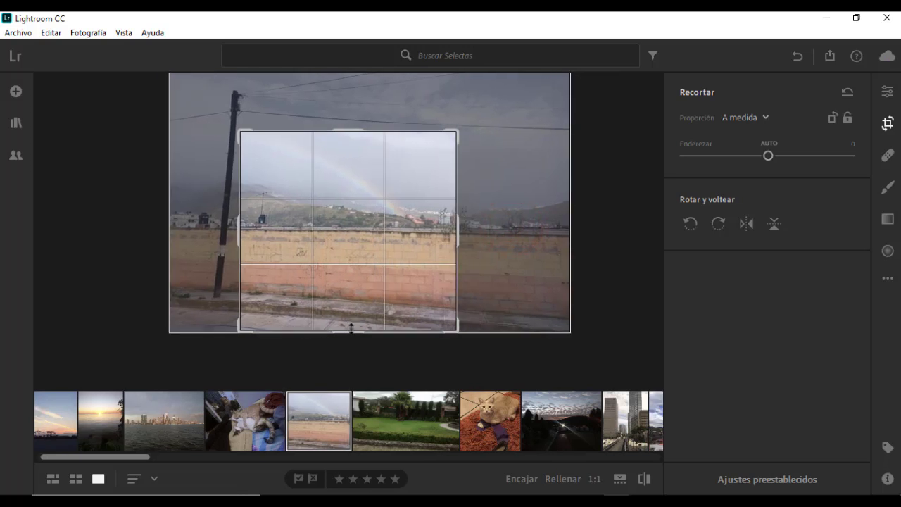
pyautogui.moveTo(358, 331); pyautogui.dragTo(362, 280)
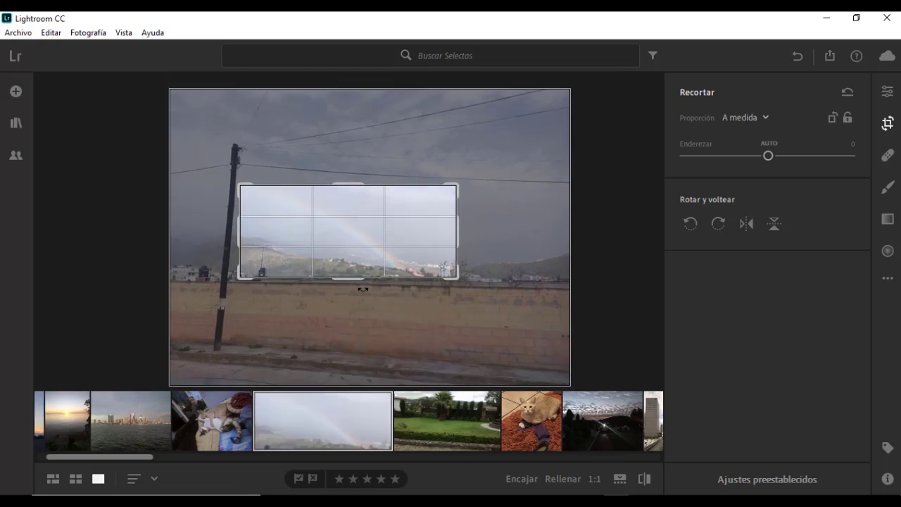
pyautogui.click(632, 217)
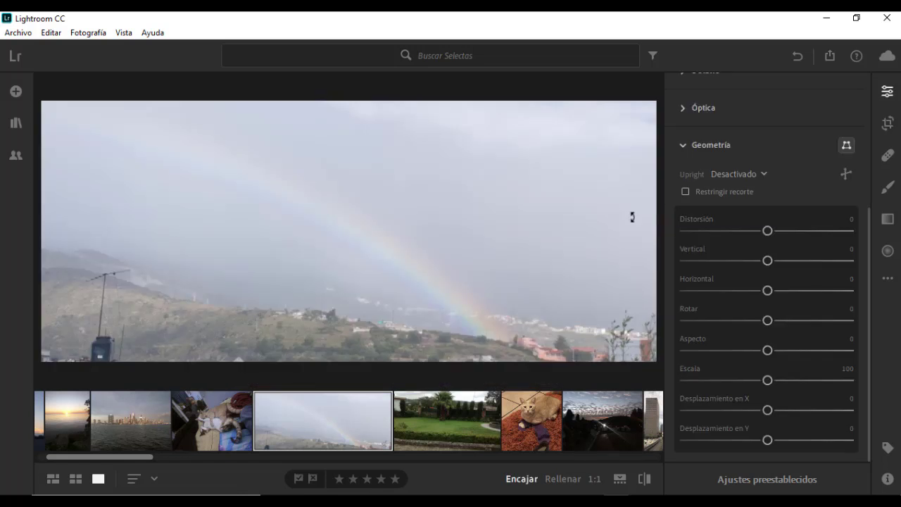
# Step: Set the rainbow photo's Dehaze to +74 and Clarity to +5
pyautogui.click(686, 145)
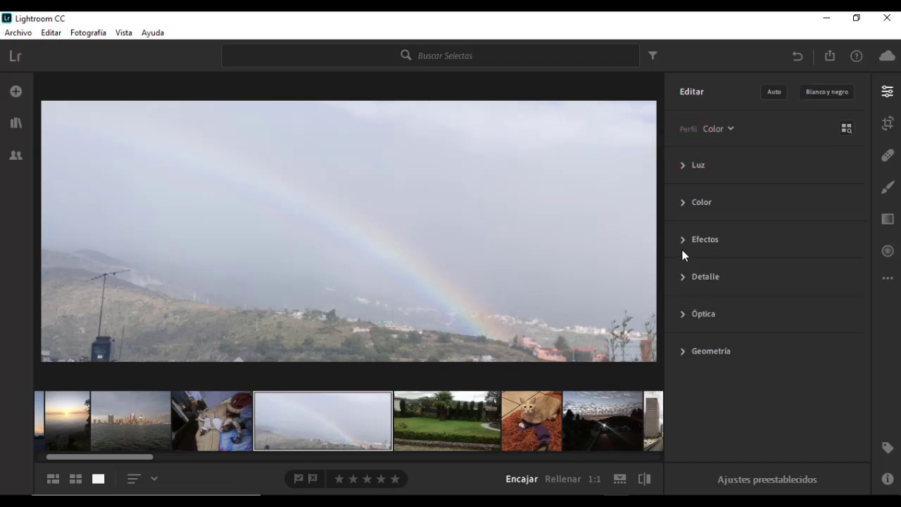
pyautogui.click(683, 243)
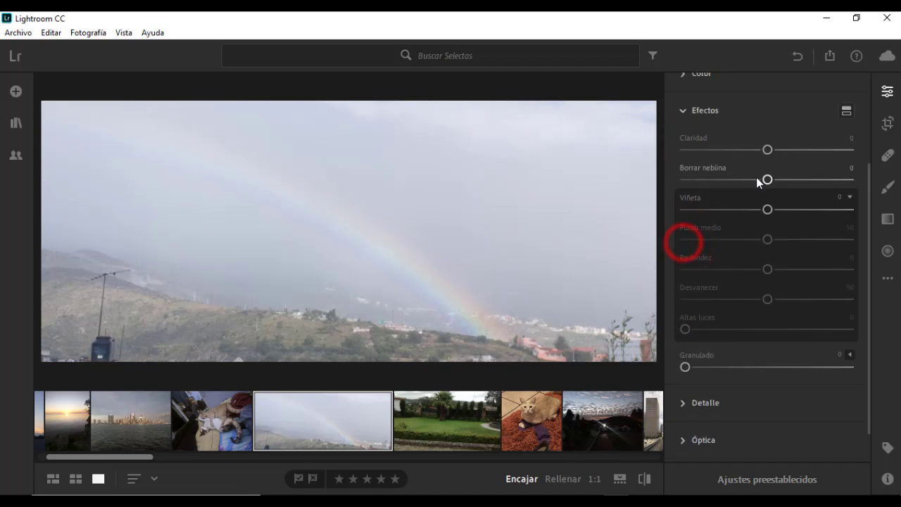
pyautogui.moveTo(768, 180); pyautogui.dragTo(827, 180)
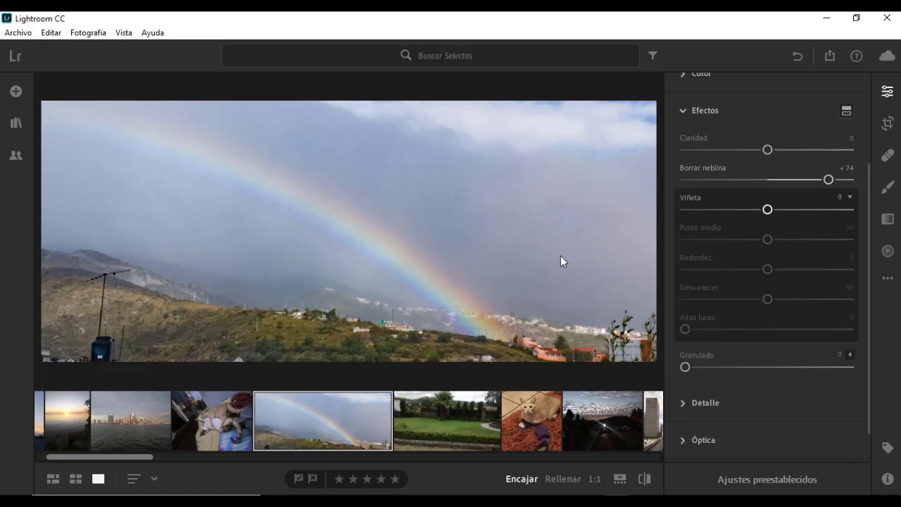
pyautogui.moveTo(767, 150)
pyautogui.mouseDown()
pyautogui.moveTo(780, 154)
pyautogui.moveTo(771, 152)
pyautogui.mouseUp()
# Step: Add a radial gradient over the hillside at the rainbow photo's lower left and reposition it to cover the slope
pyautogui.click(886, 248)
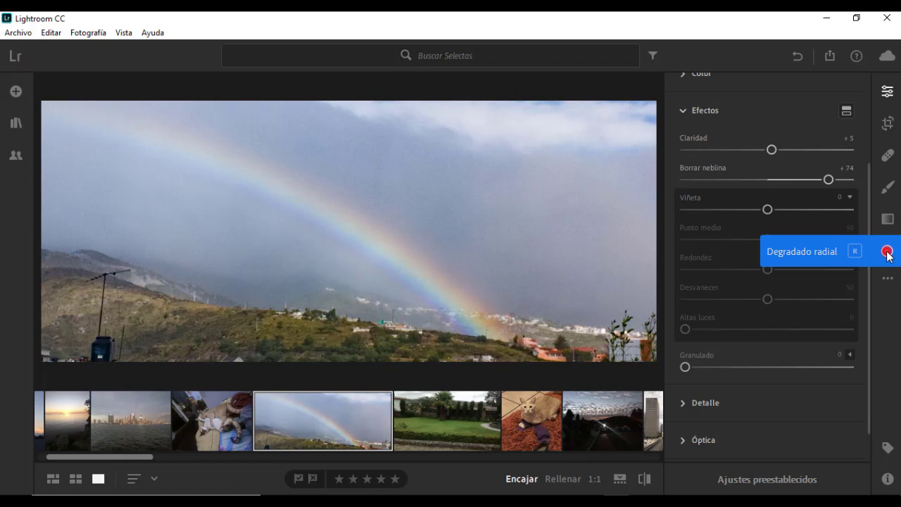
pyautogui.moveTo(116, 297); pyautogui.dragTo(537, 386)
pyautogui.moveTo(113, 316); pyautogui.dragTo(149, 315)
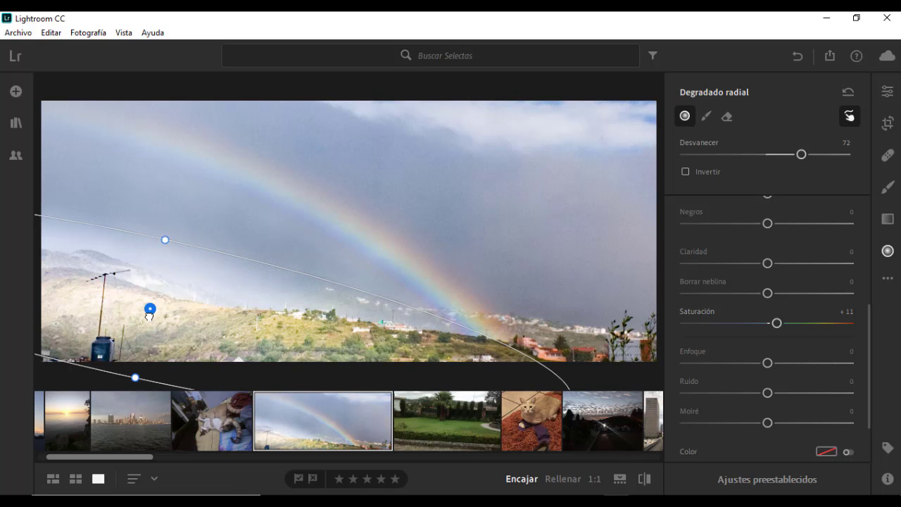
# Step: Set the radial gradient's exposure to +1.48 and tint to -13, and compare the result with the original photo
pyautogui.scroll(5, 767, 288)
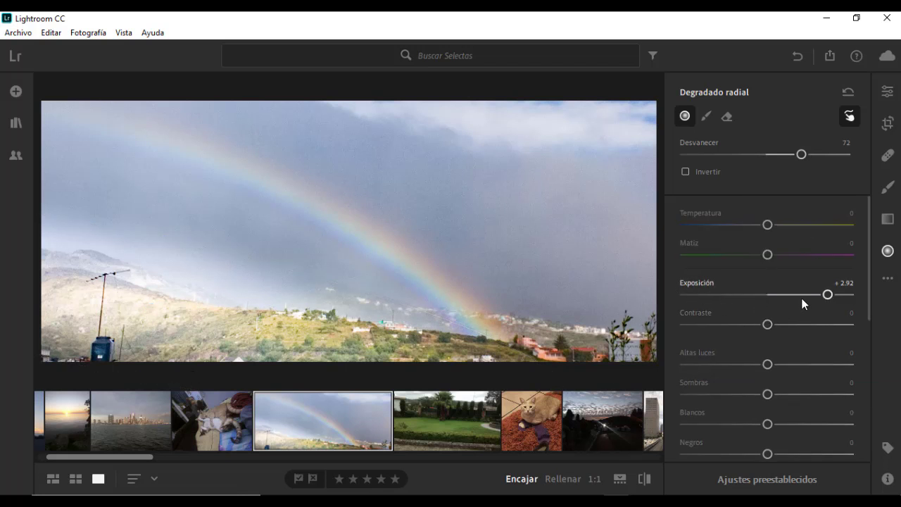
pyautogui.moveTo(825, 297); pyautogui.dragTo(797, 294)
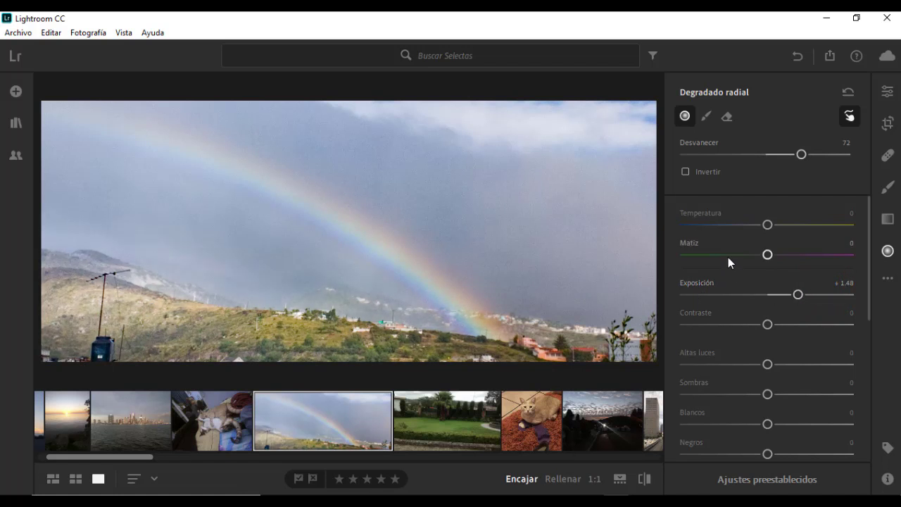
pyautogui.moveTo(767, 254)
pyautogui.mouseDown()
pyautogui.moveTo(736, 255)
pyautogui.moveTo(757, 256)
pyautogui.mouseUp()
pyautogui.click(646, 479)
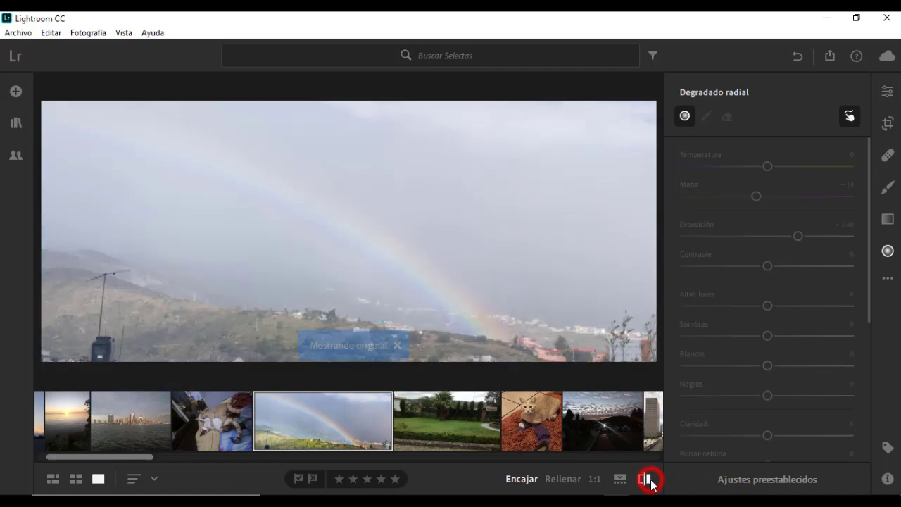
pyautogui.click(646, 479)
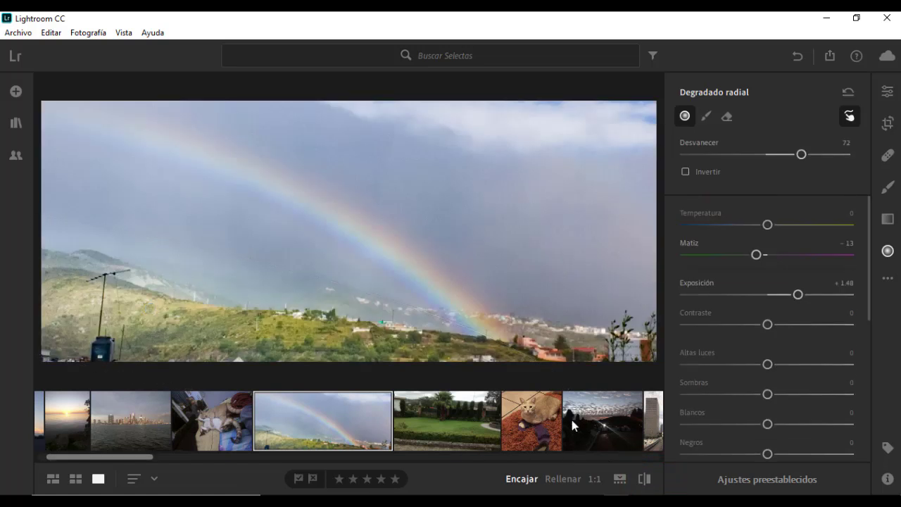
# Step: Open the dusk garden photo and display its light adjustments in place of the effects
pyautogui.click(603, 420)
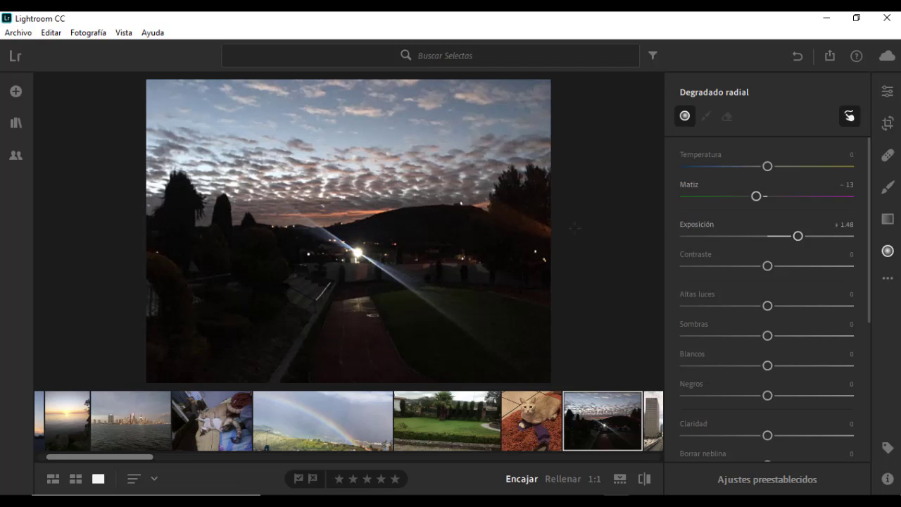
pyautogui.click(887, 91)
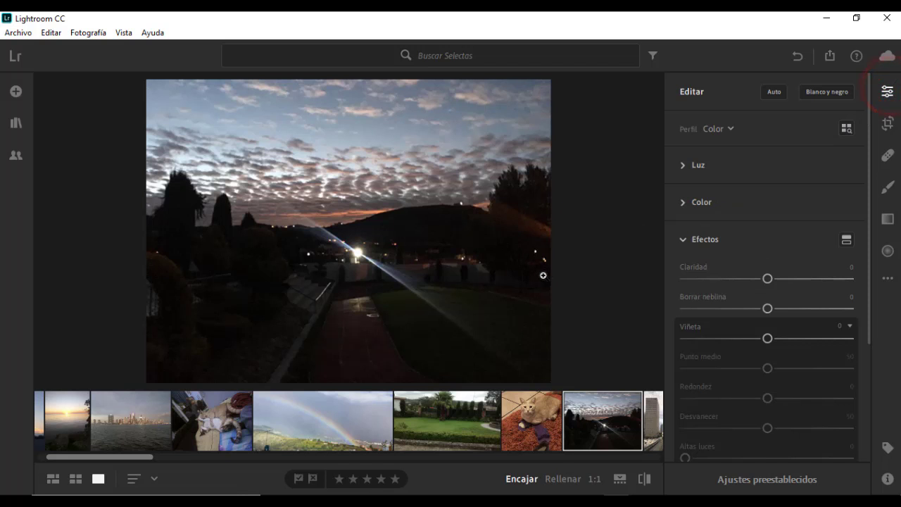
pyautogui.click(682, 240)
pyautogui.click(683, 164)
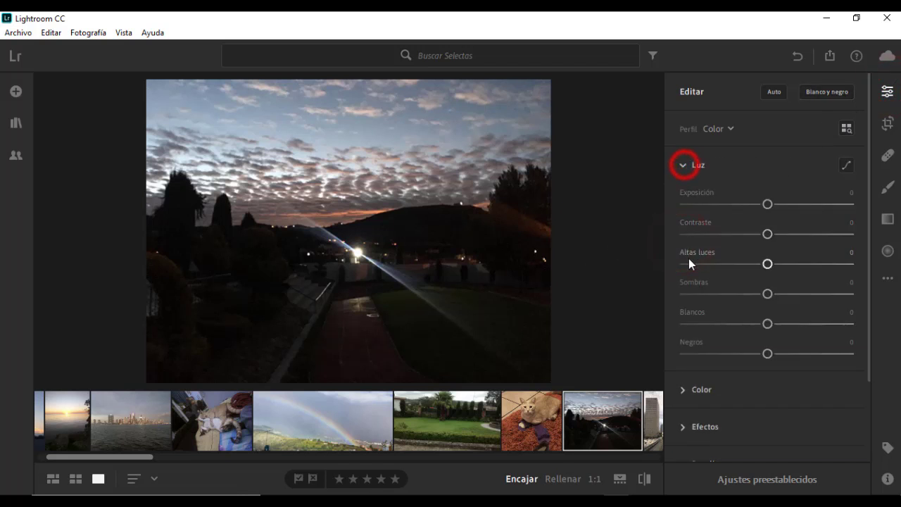
# Step: Try a global exposure of +3.71 on the dusk garden photo, and reset it to 0
pyautogui.moveTo(772, 204); pyautogui.dragTo(828, 207)
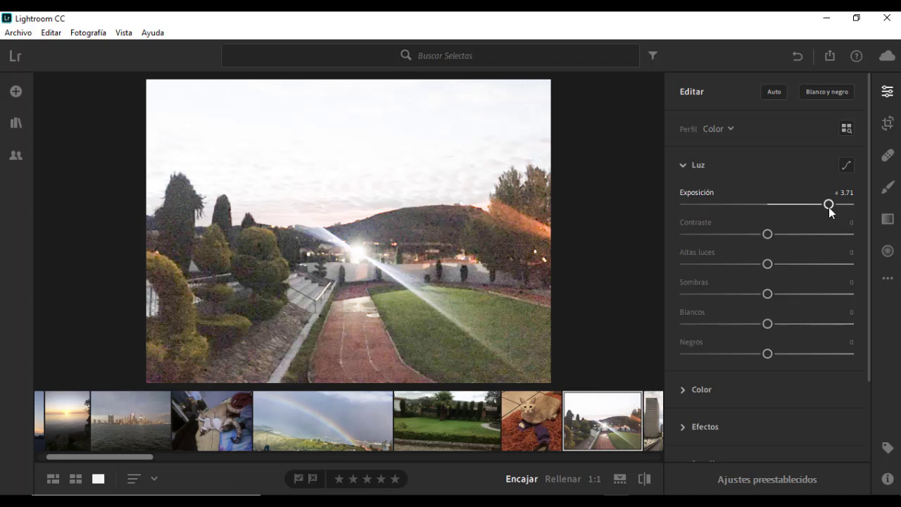
pyautogui.doubleClick(829, 207)
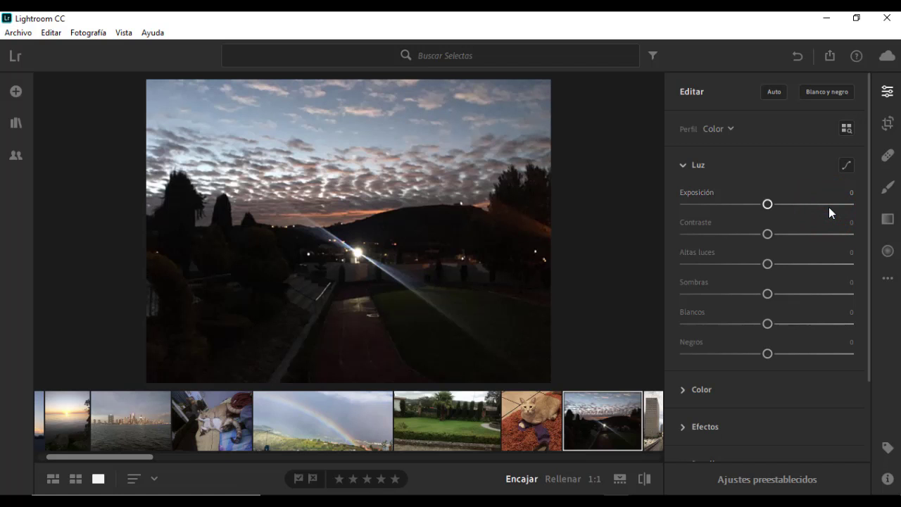
# Step: Add a linear gradient rising from the bottom edge of the dusk photo over the garden and path
pyautogui.click(888, 220)
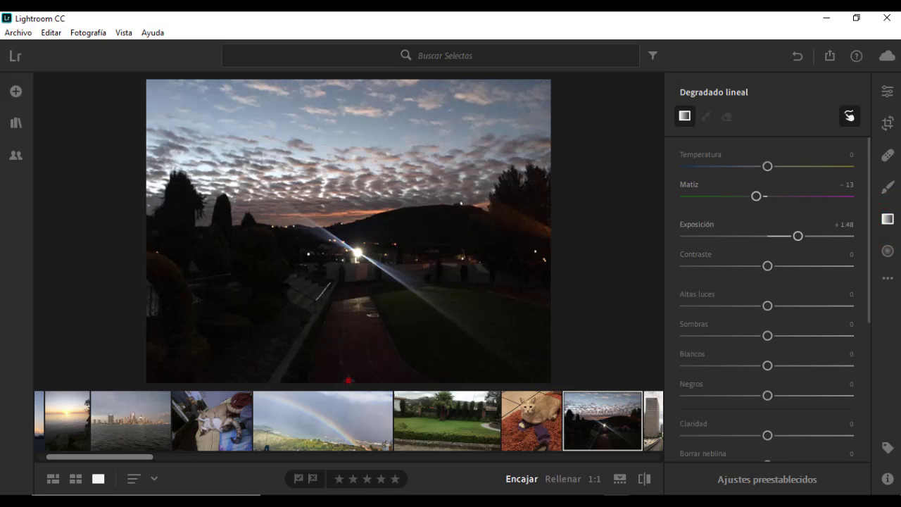
pyautogui.moveTo(348, 380)
pyautogui.mouseDown()
pyautogui.moveTo(348, 193)
pyautogui.moveTo(352, 388)
pyautogui.mouseUp()
pyautogui.moveTo(347, 293)
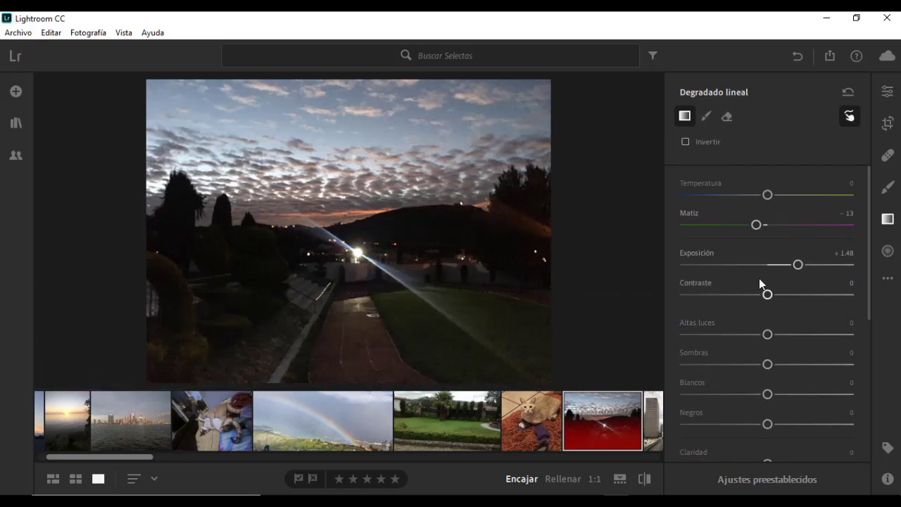
# Step: Set the garden gradient's exposure to +3.08, tint to -46 and saturation to about +26
pyautogui.moveTo(798, 265); pyautogui.dragTo(829, 267)
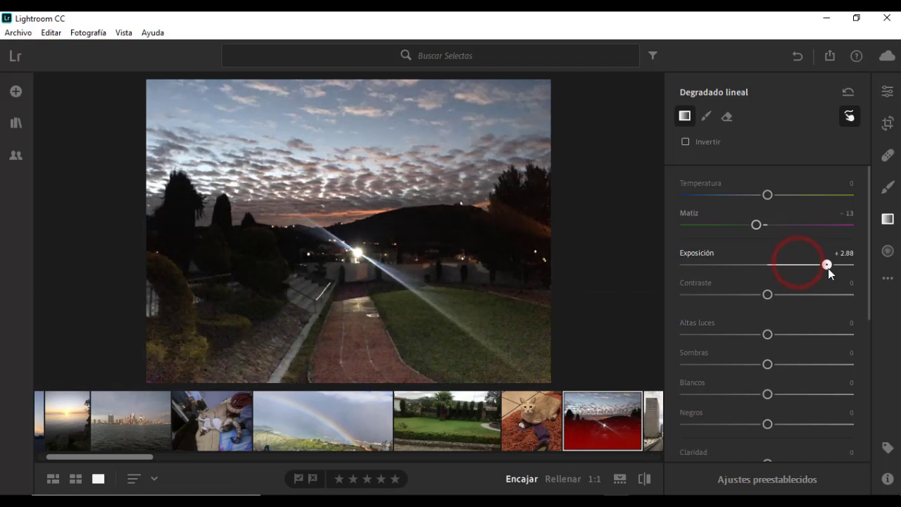
pyautogui.moveTo(756, 225); pyautogui.dragTo(723, 226)
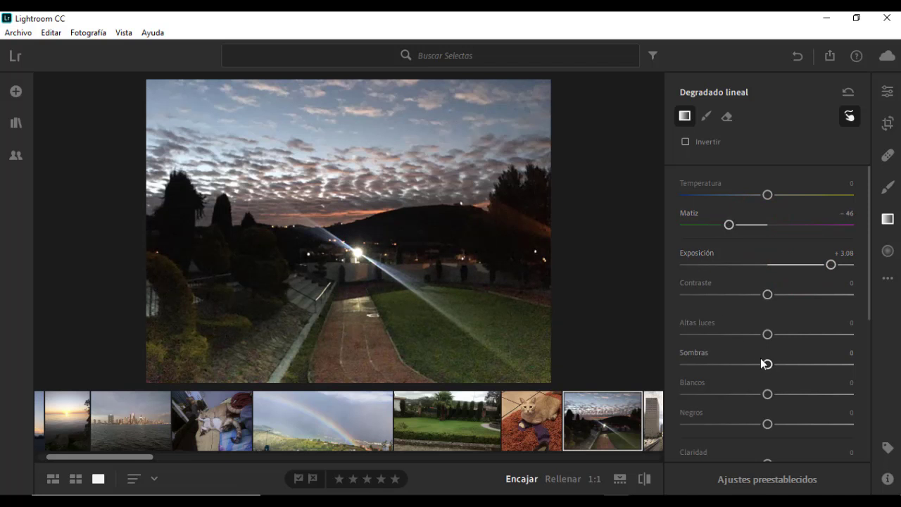
pyautogui.scroll(-4, 765, 373)
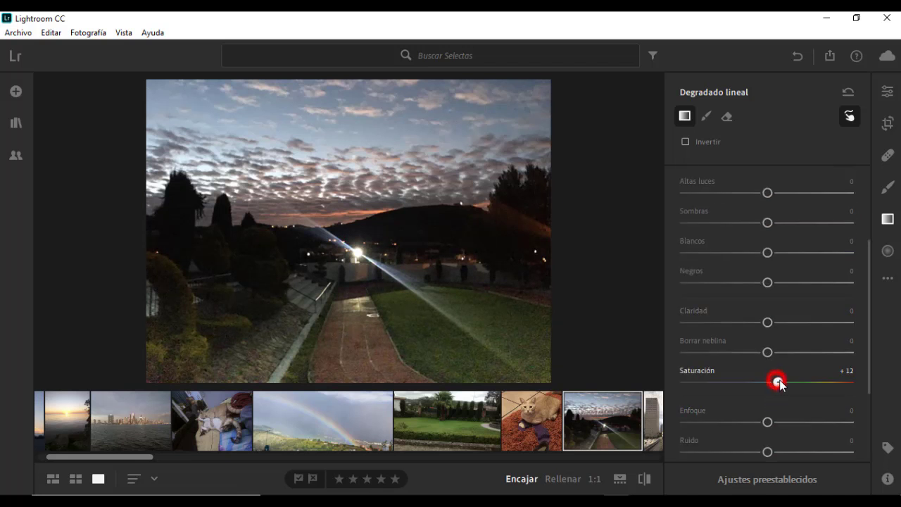
pyautogui.moveTo(778, 382); pyautogui.dragTo(795, 383)
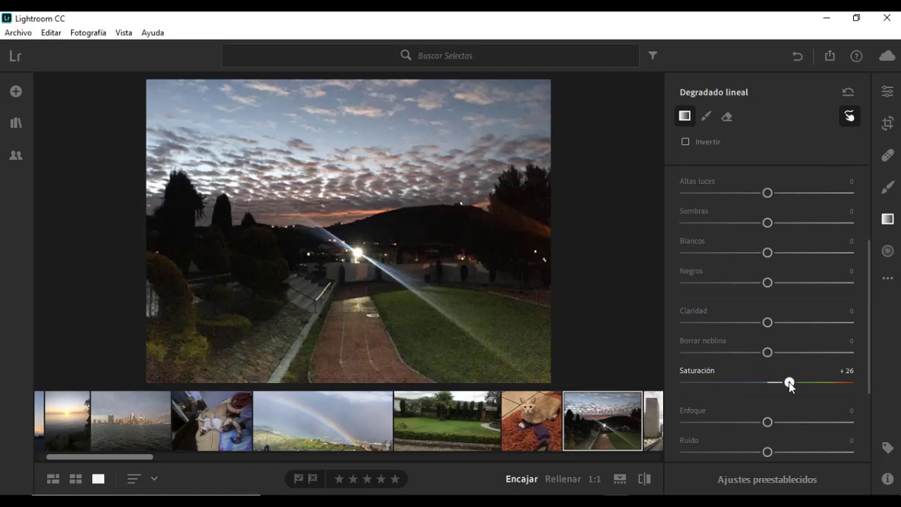
pyautogui.scroll(-2, 700, 387)
pyautogui.scroll(5, 720, 362)
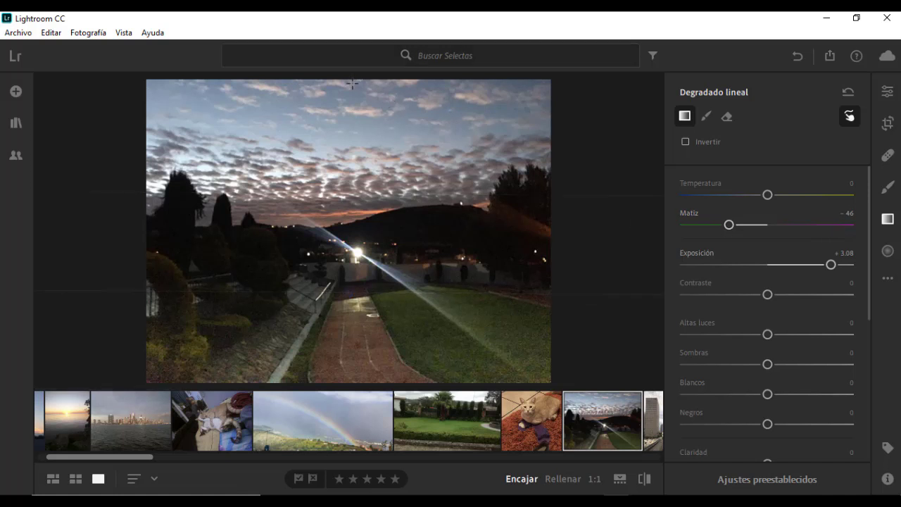
# Step: Add a linear gradient from the top of the sky to the hills with exposure 0, tint -37 and temperature -44
pyautogui.moveTo(351, 83); pyautogui.dragTo(351, 235)
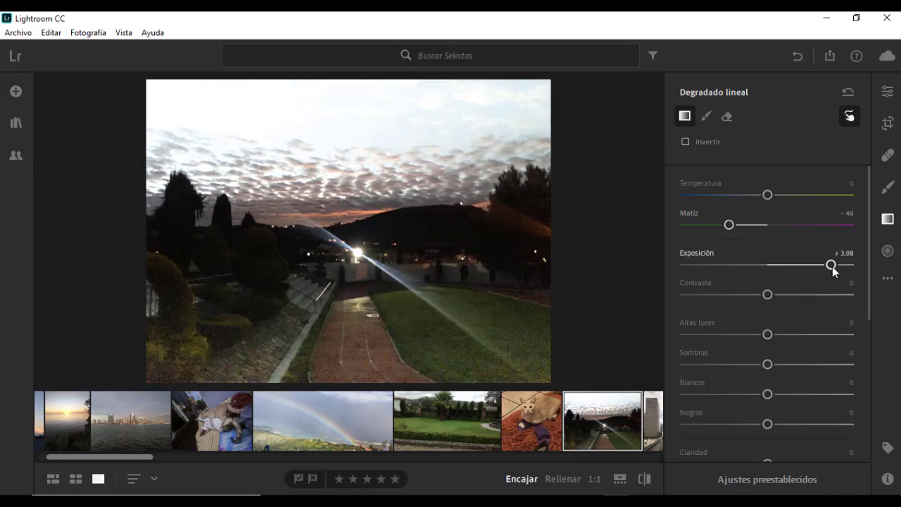
pyautogui.doubleClick(830, 265)
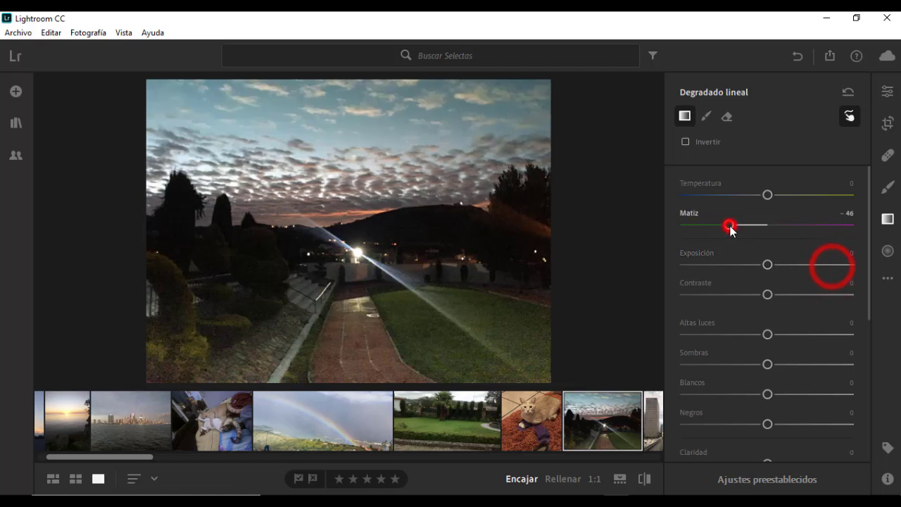
pyautogui.moveTo(730, 225); pyautogui.dragTo(737, 225)
pyautogui.moveTo(767, 195); pyautogui.dragTo(731, 195)
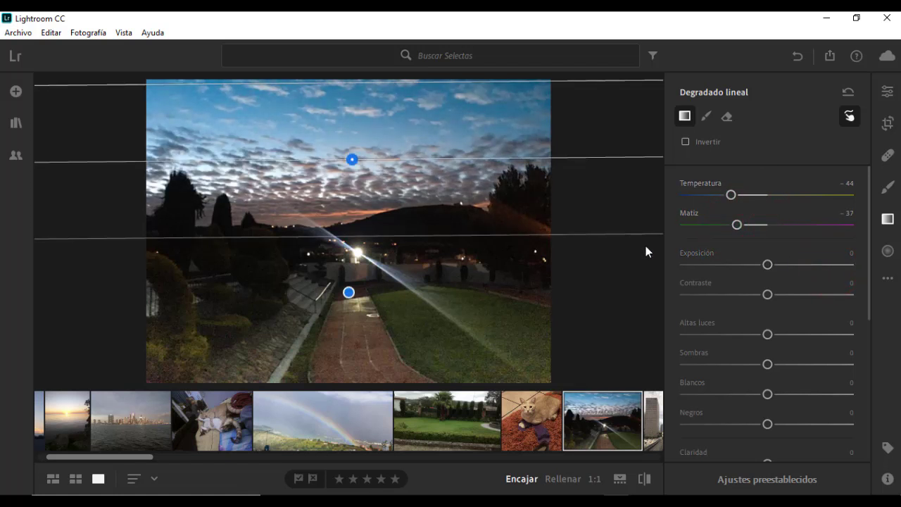
# Step: Lower the dusk photo's overall highlights to -29
pyautogui.click(886, 99)
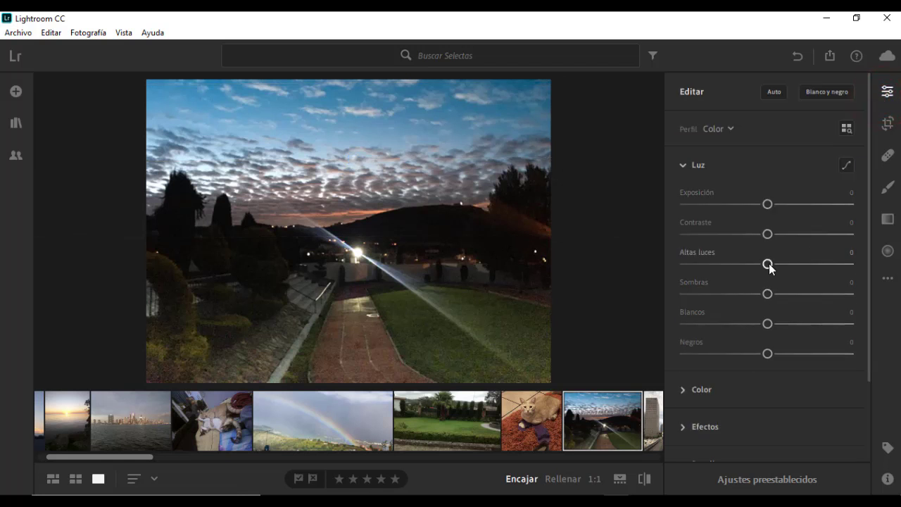
pyautogui.moveTo(760, 264); pyautogui.dragTo(734, 265)
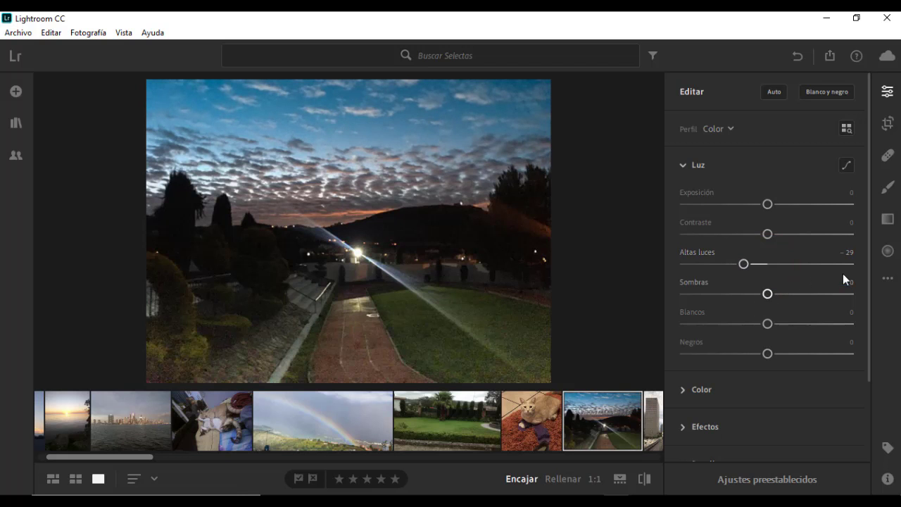
# Step: Paint a brush adjustment of size 8.0 over the dark shrubs, trees and hillside across the middle of the dusk photo
pyautogui.click(892, 188)
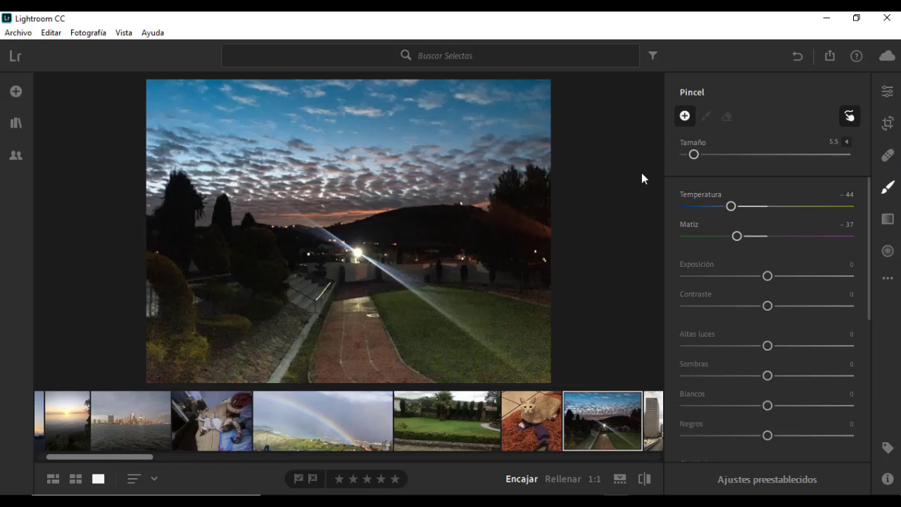
pyautogui.moveTo(694, 158); pyautogui.dragTo(698, 155)
pyautogui.moveTo(167, 339); pyautogui.dragTo(172, 281)
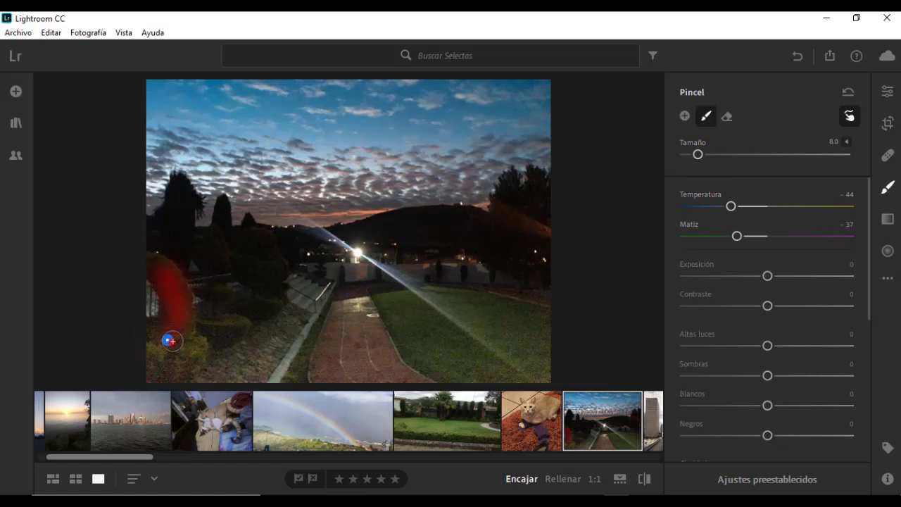
pyautogui.moveTo(173, 341)
pyautogui.mouseDown()
pyautogui.moveTo(172, 284)
pyautogui.moveTo(154, 266)
pyautogui.moveTo(177, 326)
pyautogui.moveTo(171, 342)
pyautogui.moveTo(180, 319)
pyautogui.moveTo(170, 282)
pyautogui.moveTo(181, 305)
pyautogui.moveTo(156, 260)
pyautogui.mouseUp()
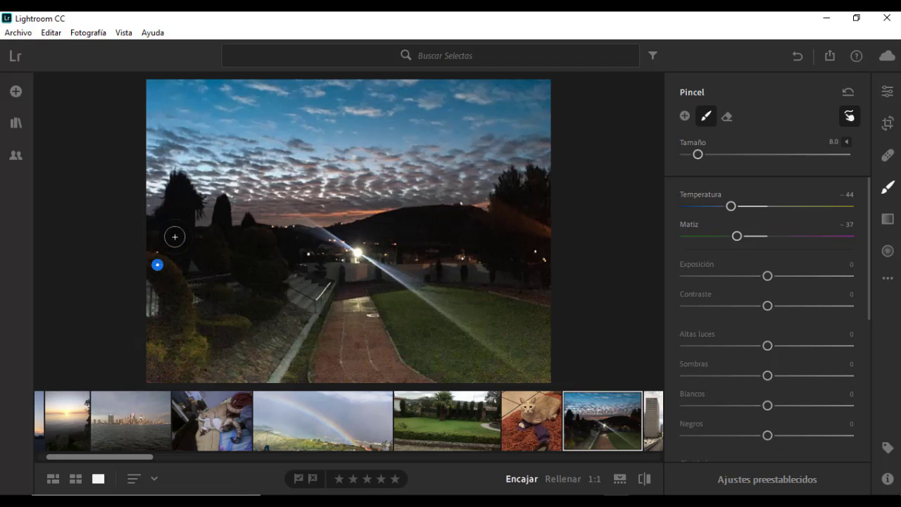
pyautogui.moveTo(180, 192); pyautogui.dragTo(184, 215)
pyautogui.moveTo(213, 313)
pyautogui.mouseDown()
pyautogui.moveTo(220, 200)
pyautogui.moveTo(211, 316)
pyautogui.mouseUp()
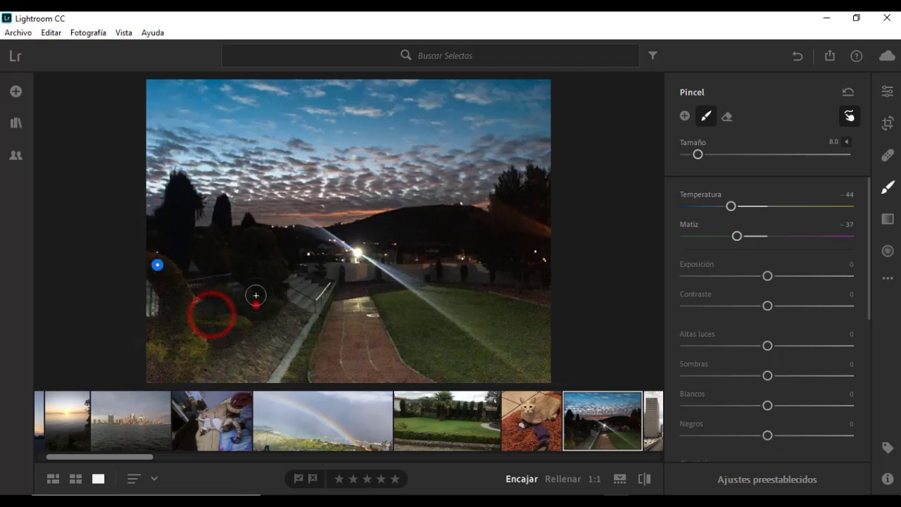
pyautogui.click(255, 302)
pyautogui.click(302, 240)
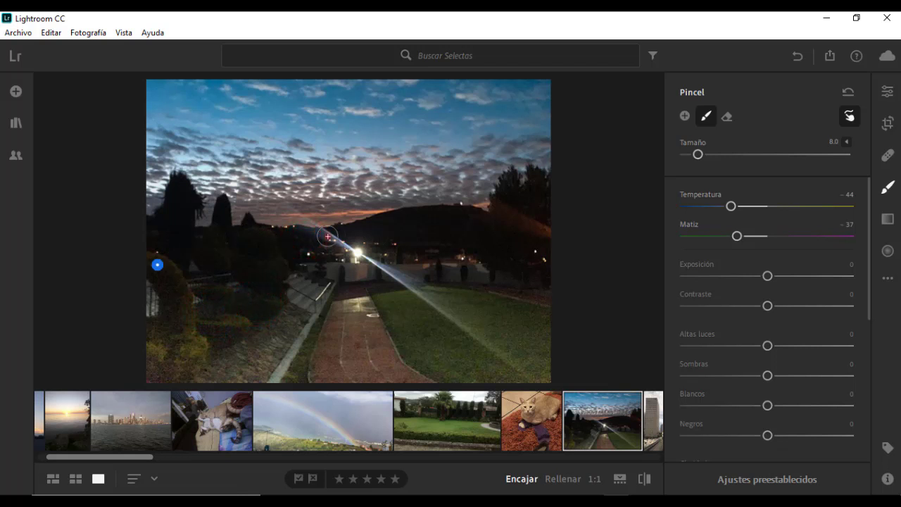
pyautogui.click(328, 237)
pyautogui.click(535, 284)
pyautogui.click(171, 358)
# Step: Set the brush adjustment's temperature to 0, exposure to +2.72 and tint to -27, extending its mask over the trees beside the hill
pyautogui.doubleClick(731, 205)
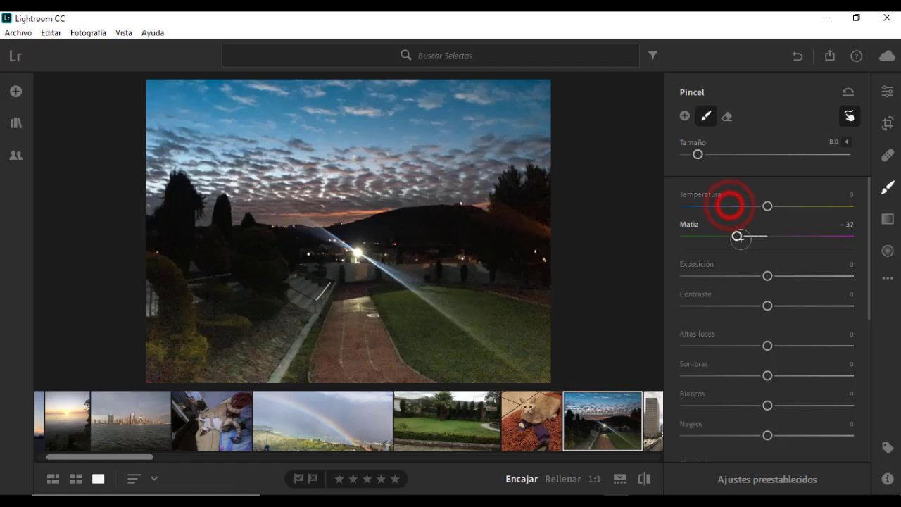
pyautogui.doubleClick(737, 236)
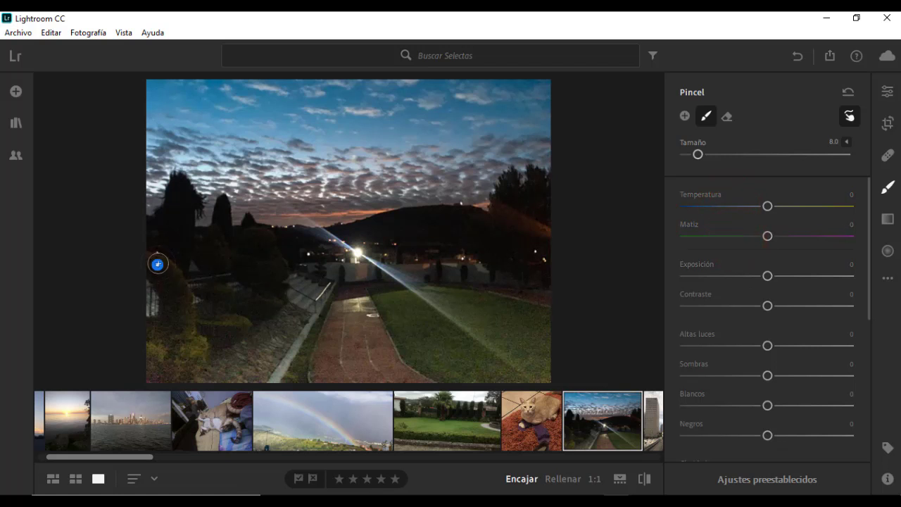
pyautogui.moveTo(154, 266)
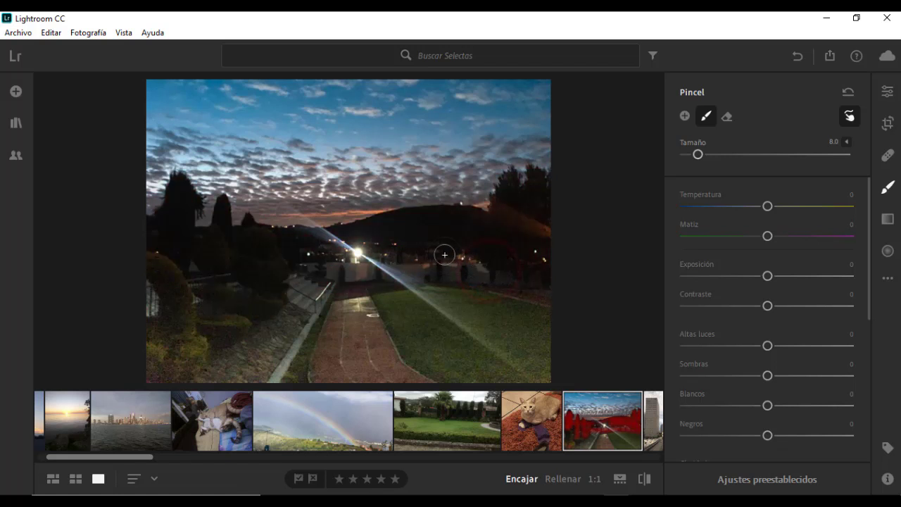
pyautogui.click(539, 238)
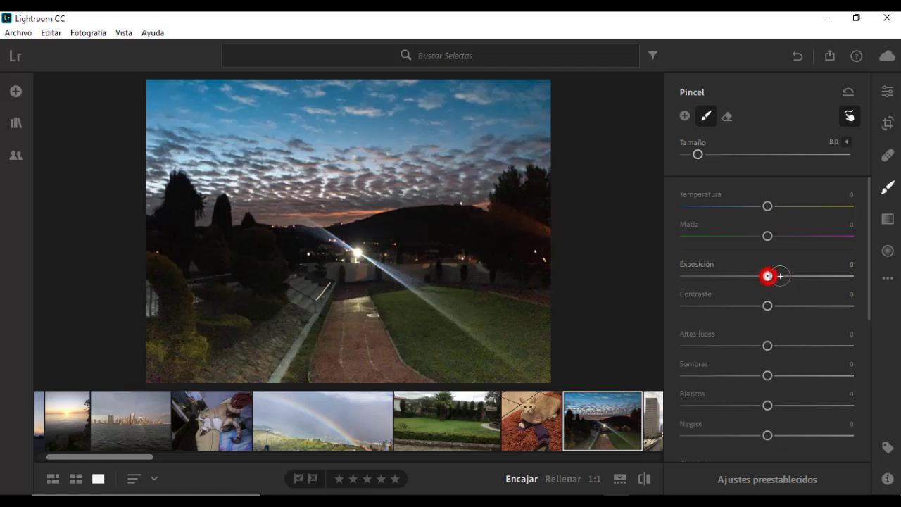
pyautogui.moveTo(780, 276)
pyautogui.mouseDown()
pyautogui.moveTo(847, 275)
pyautogui.moveTo(824, 276)
pyautogui.mouseUp()
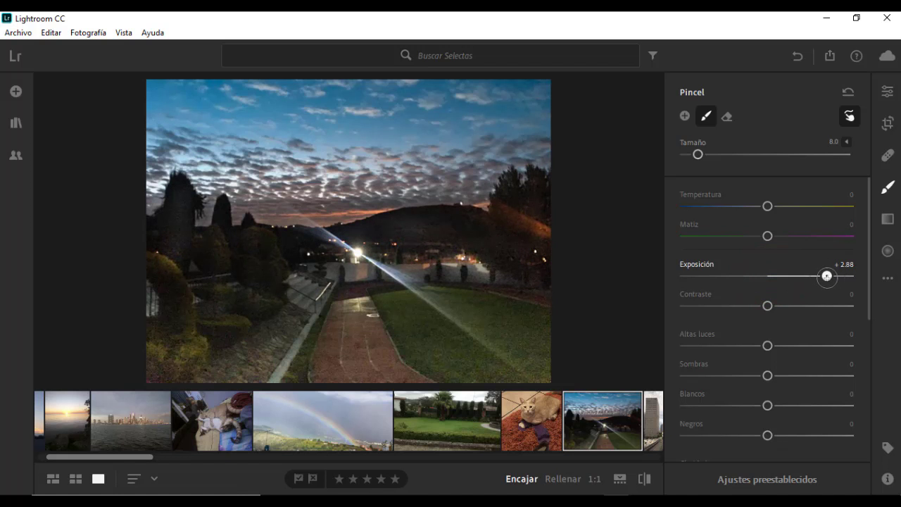
pyautogui.moveTo(767, 236); pyautogui.dragTo(744, 236)
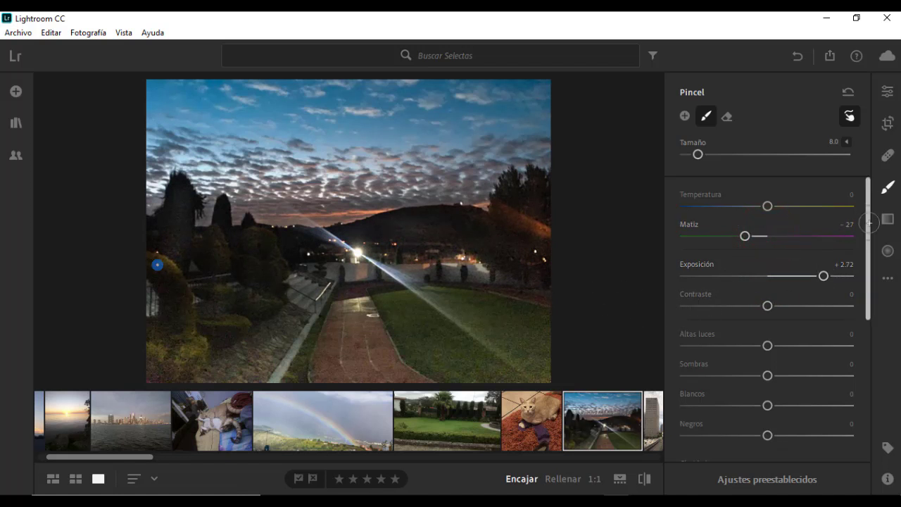
# Step: Add a radial gradient over the shrubs and stone slope beside the path, and reposition and widen it to cover them
pyautogui.click(888, 250)
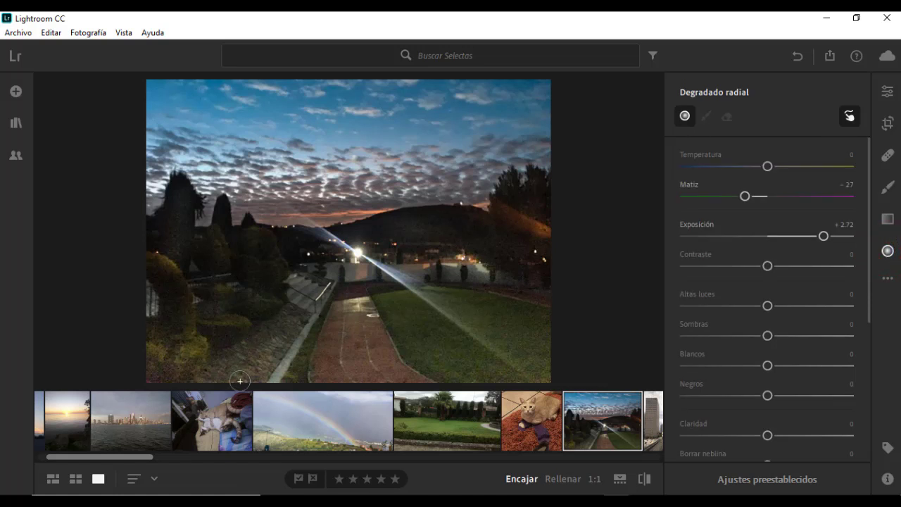
pyautogui.moveTo(240, 379); pyautogui.dragTo(320, 278)
pyautogui.moveTo(210, 357); pyautogui.dragTo(188, 326)
pyautogui.moveTo(237, 379); pyautogui.dragTo(149, 290)
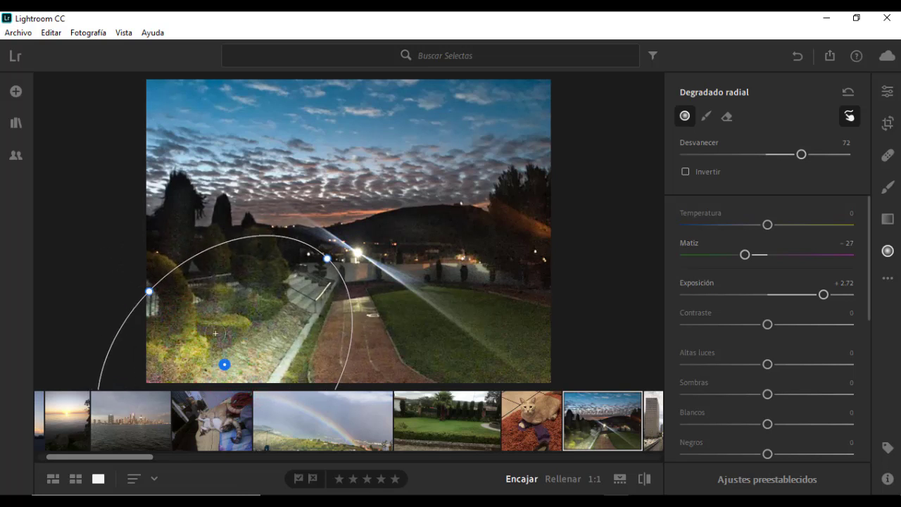
# Step: Add a second radial gradient over the hill, wall and neighbouring trees, enlarging, tilting and shifting it to follow the slope
pyautogui.moveTo(427, 220); pyautogui.dragTo(512, 237)
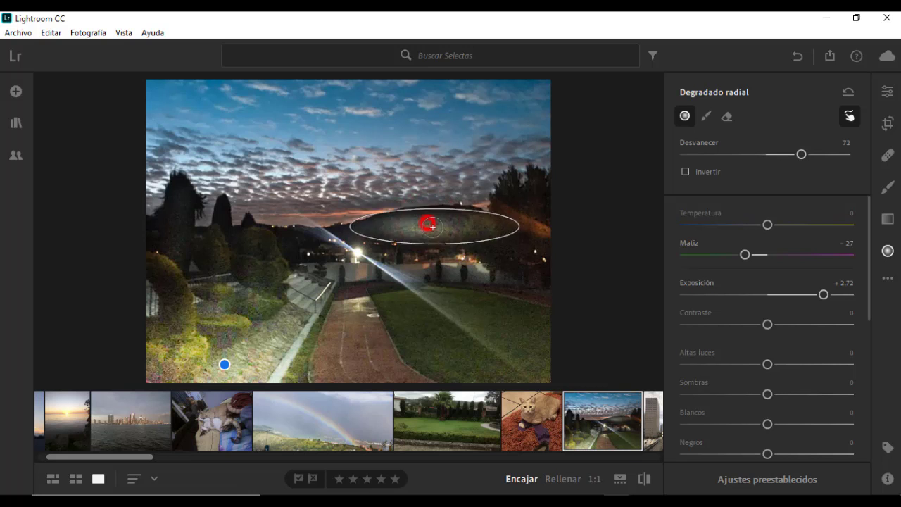
pyautogui.moveTo(435, 205); pyautogui.dragTo(434, 207)
pyautogui.moveTo(434, 239)
pyautogui.mouseDown()
pyautogui.moveTo(437, 251)
pyautogui.moveTo(429, 233)
pyautogui.moveTo(447, 243)
pyautogui.moveTo(437, 241)
pyautogui.mouseUp()
pyautogui.moveTo(354, 240); pyautogui.dragTo(331, 240)
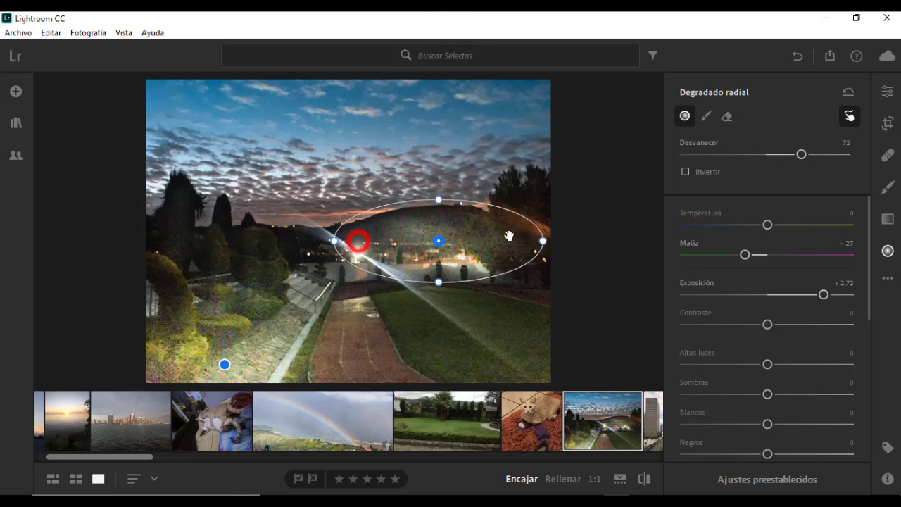
pyautogui.moveTo(539, 241); pyautogui.dragTo(536, 262)
pyautogui.moveTo(441, 241); pyautogui.dragTo(454, 244)
pyautogui.click(585, 183)
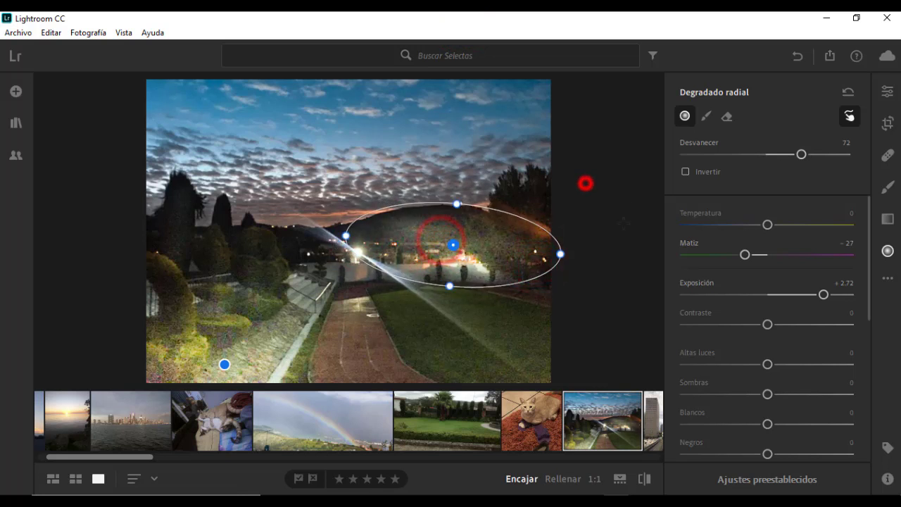
# Step: Set the dusk photo's overall noise reduction to 20
pyautogui.click(888, 90)
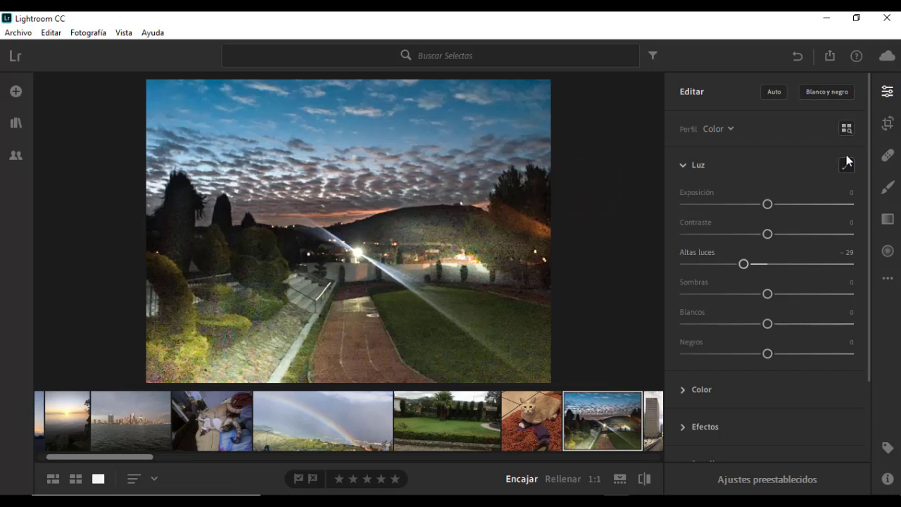
pyautogui.click(886, 95)
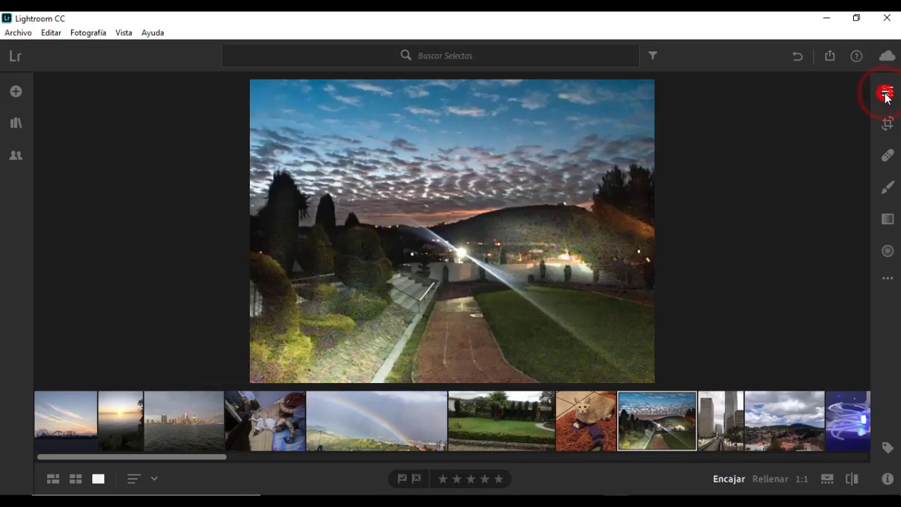
pyautogui.click(886, 94)
pyautogui.scroll(-3, 739, 383)
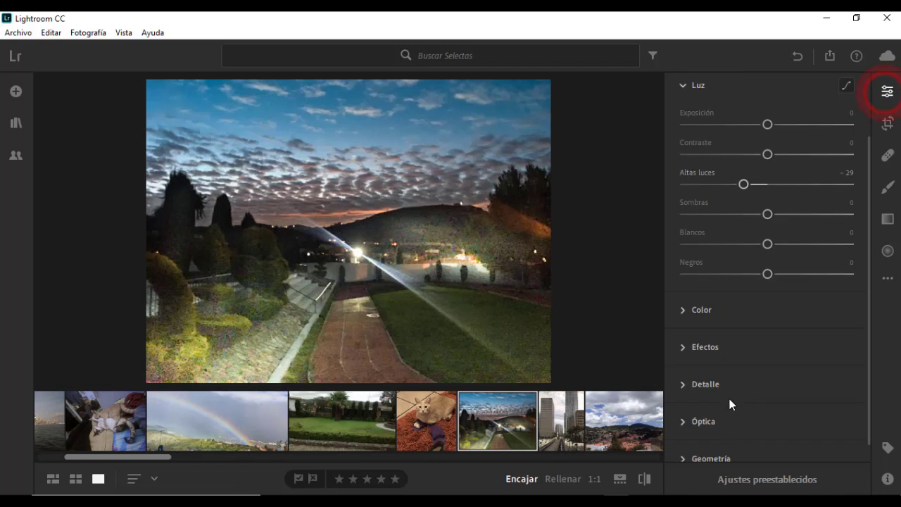
pyautogui.click(686, 362)
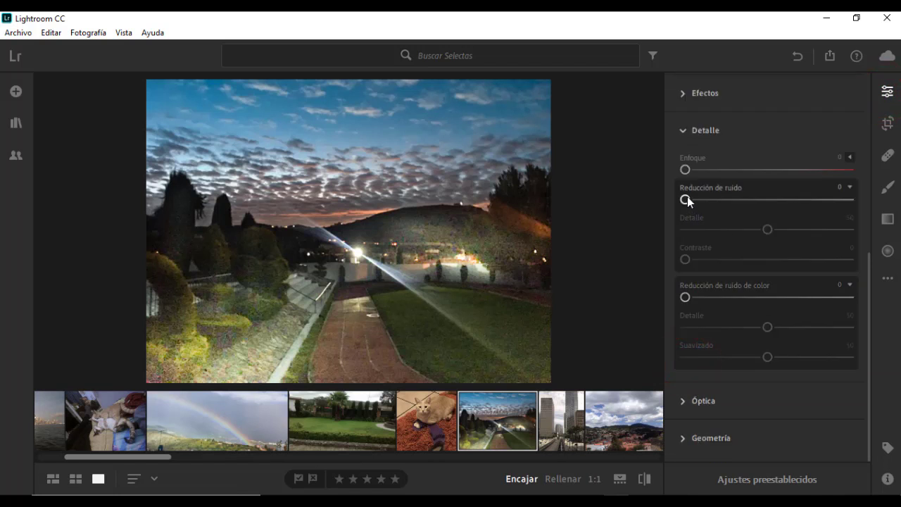
pyautogui.moveTo(686, 197); pyautogui.dragTo(770, 204)
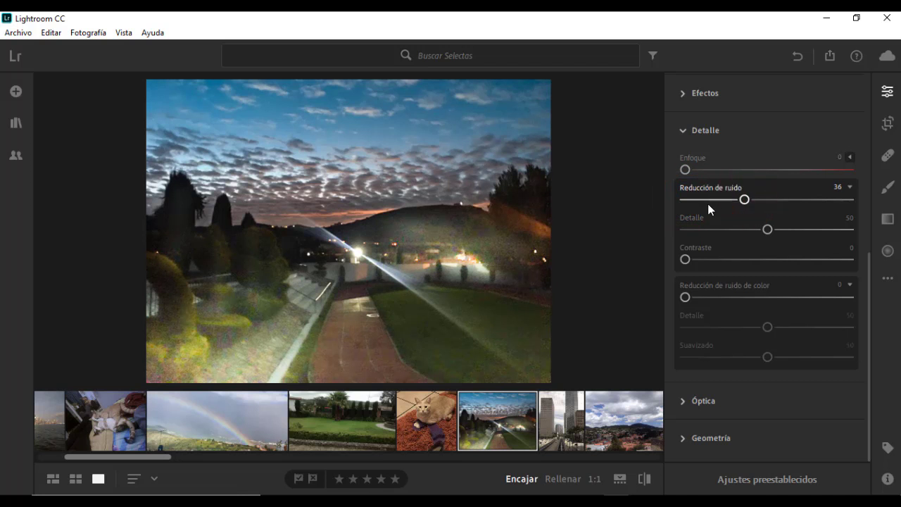
pyautogui.moveTo(725, 197); pyautogui.dragTo(718, 199)
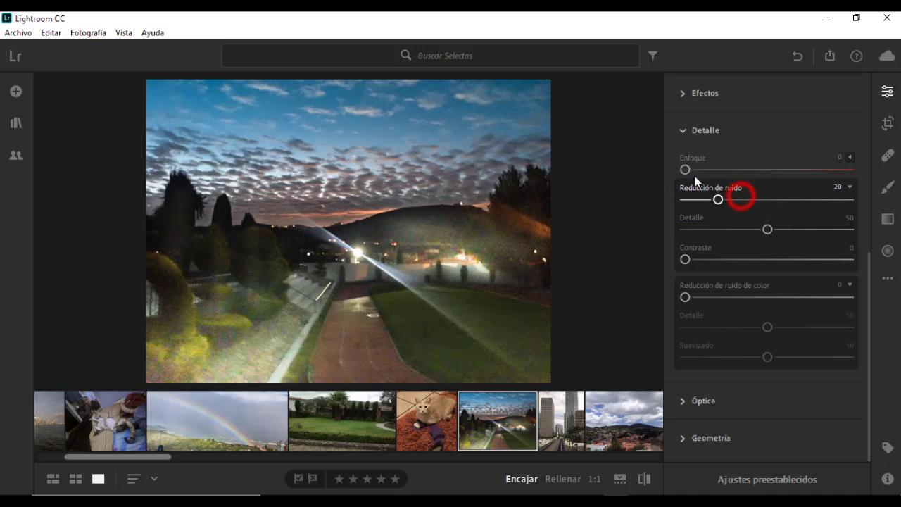
pyautogui.click(686, 128)
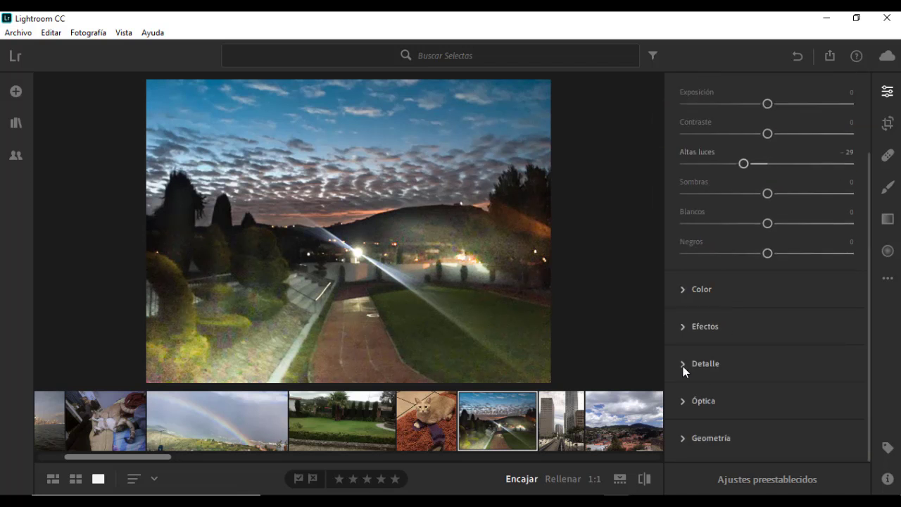
# Step: Raise the dusk photo's clarity to +35
pyautogui.click(683, 328)
pyautogui.scroll(1, 718, 316)
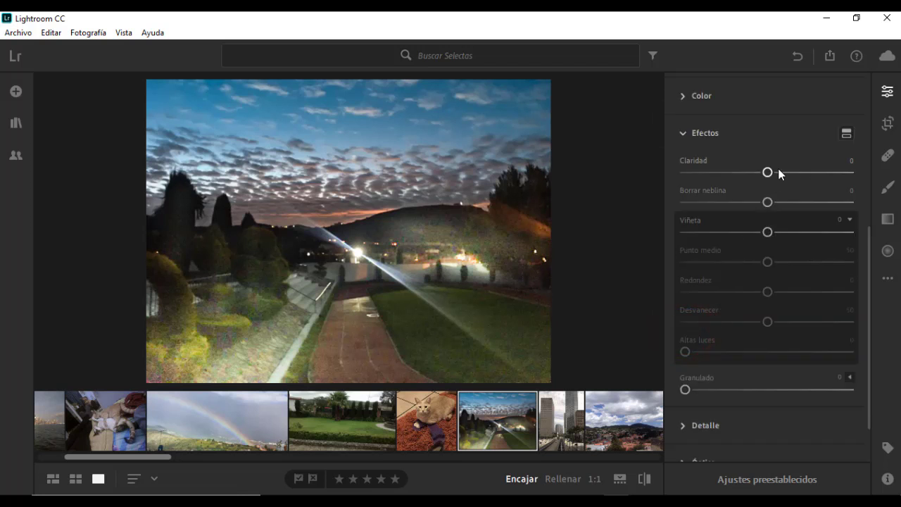
pyautogui.moveTo(767, 173); pyautogui.dragTo(796, 174)
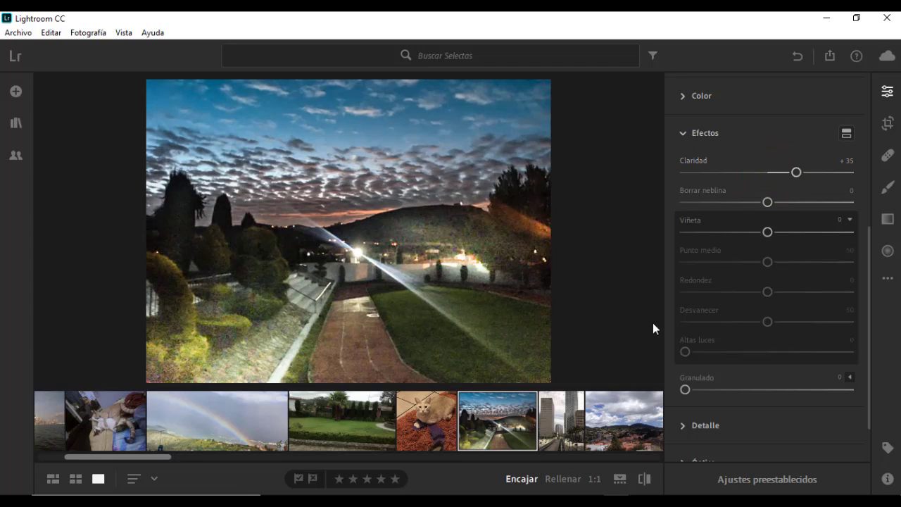
# Step: Compare the edited dusk photo with its original version
pyautogui.click(645, 480)
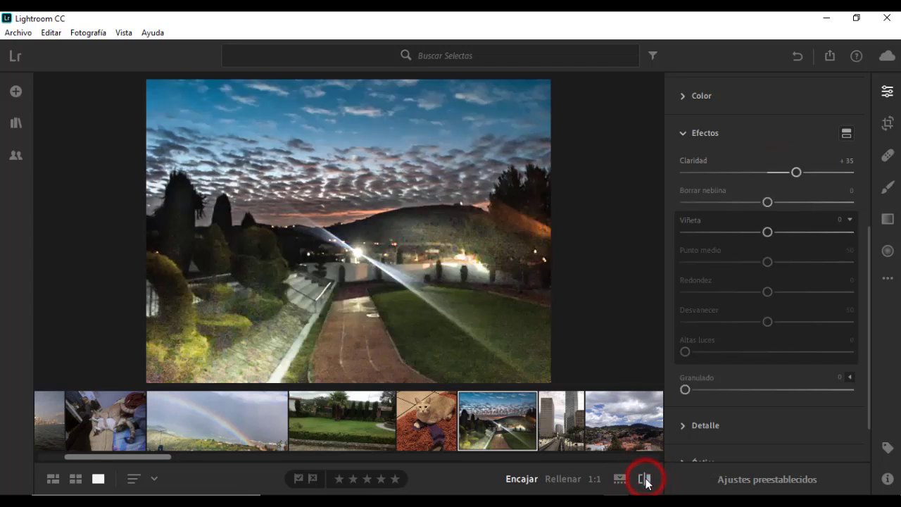
pyautogui.click(644, 480)
pyautogui.click(645, 480)
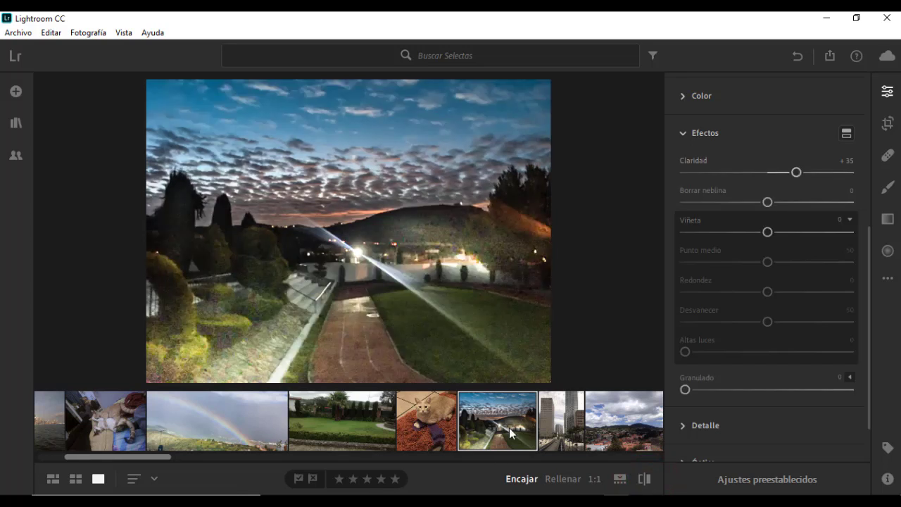
# Step: Open the photo of the dark bird behind the railing and start a brush adjustment of size 10.9 on its head
pyautogui.scroll(-10, 509, 423)
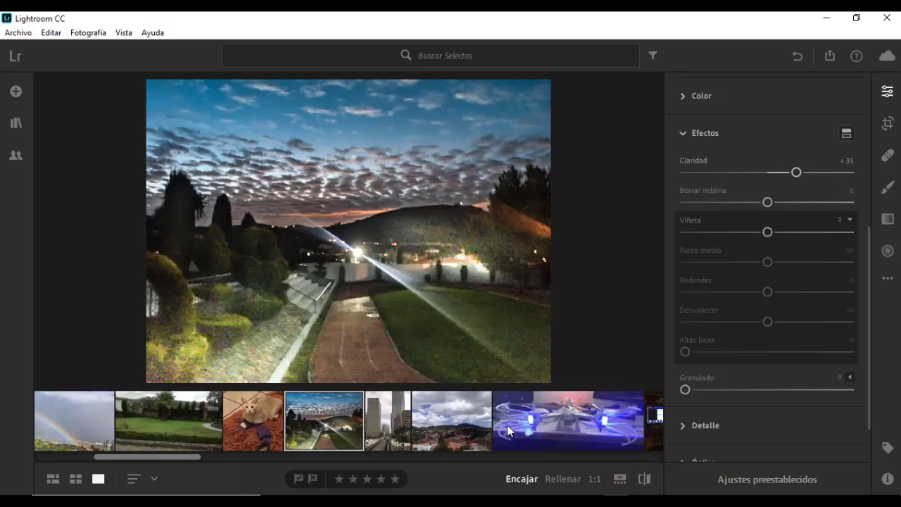
pyautogui.scroll(-12, 507, 424)
pyautogui.click(321, 422)
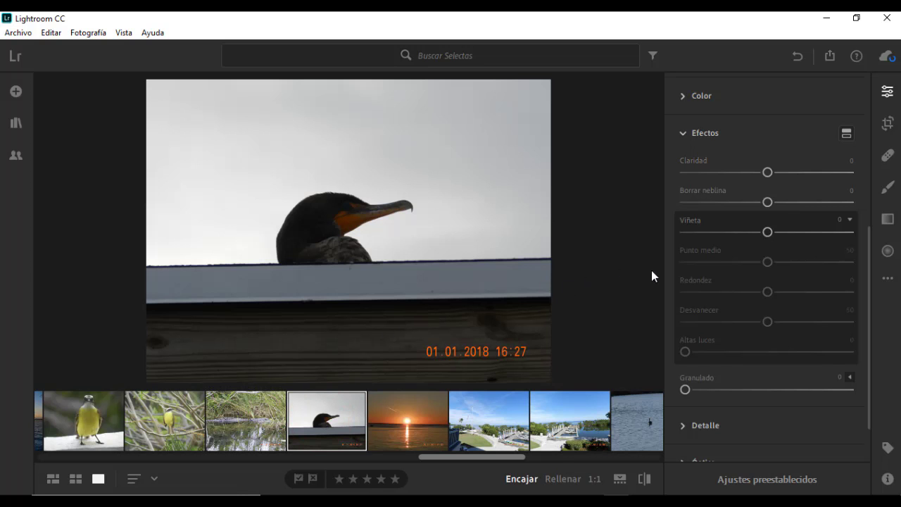
pyautogui.click(890, 193)
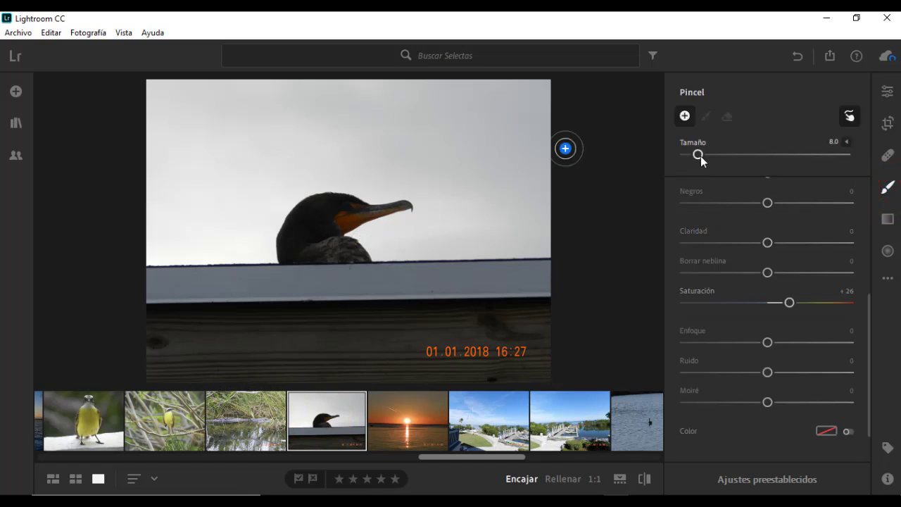
pyautogui.moveTo(706, 155); pyautogui.dragTo(710, 155)
pyautogui.click(359, 208)
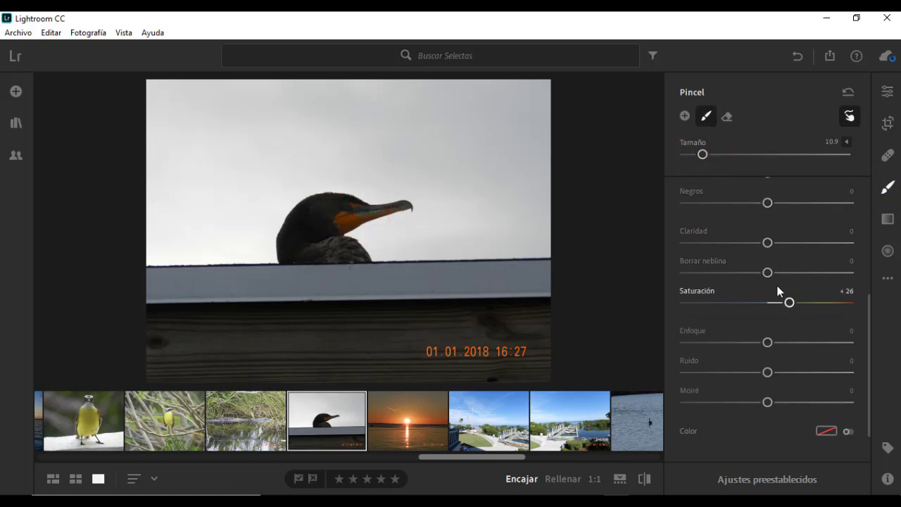
# Step: Reset the brush adjustment's saturation and tint to 0 and raise its exposure to +3.24
pyautogui.doubleClick(790, 304)
pyautogui.scroll(5, 750, 267)
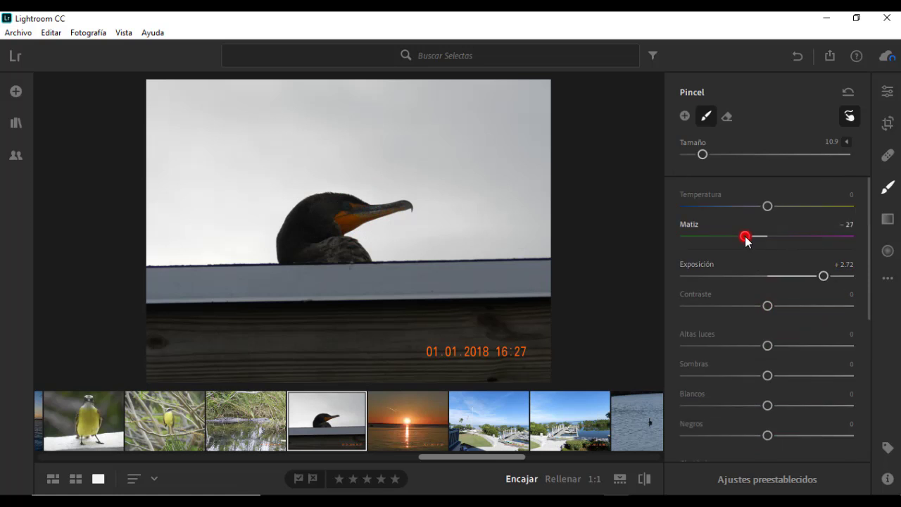
pyautogui.click(767, 206)
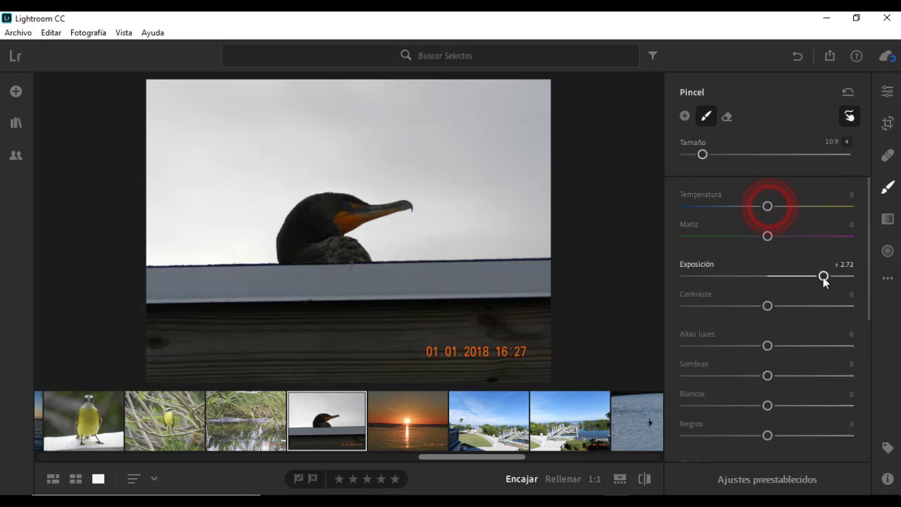
pyautogui.moveTo(835, 276); pyautogui.dragTo(837, 276)
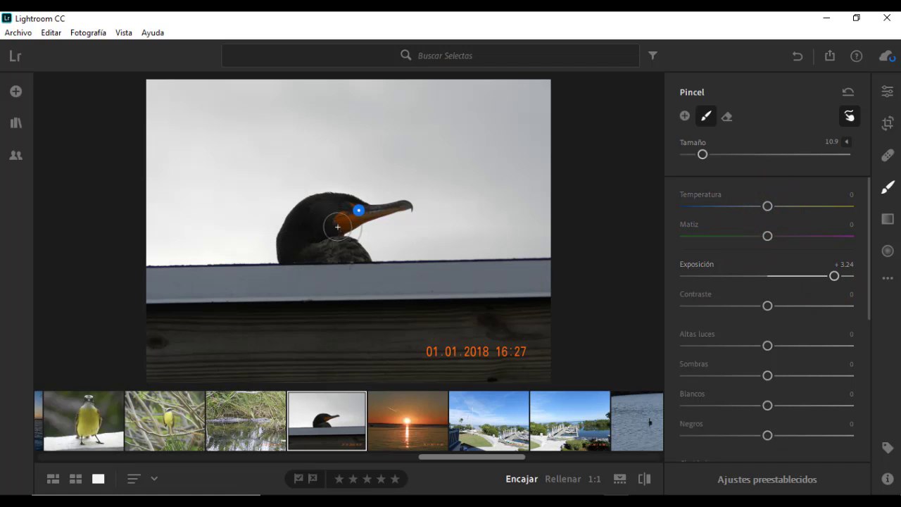
# Step: Paint the brightening brush adjustment over the bird's head, neck and body
pyautogui.moveTo(328, 214)
pyautogui.mouseDown()
pyautogui.moveTo(302, 234)
pyautogui.moveTo(338, 211)
pyautogui.mouseUp()
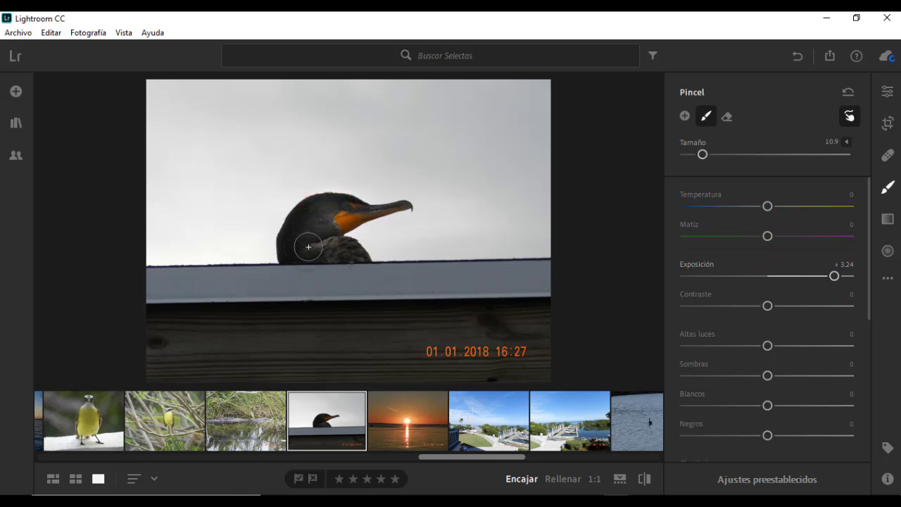
pyautogui.moveTo(316, 256)
pyautogui.mouseDown()
pyautogui.moveTo(307, 209)
pyautogui.moveTo(412, 205)
pyautogui.moveTo(276, 243)
pyautogui.moveTo(303, 270)
pyautogui.moveTo(289, 252)
pyautogui.moveTo(309, 219)
pyautogui.moveTo(302, 227)
pyautogui.moveTo(313, 249)
pyautogui.moveTo(304, 251)
pyautogui.moveTo(355, 257)
pyautogui.moveTo(331, 242)
pyautogui.mouseUp()
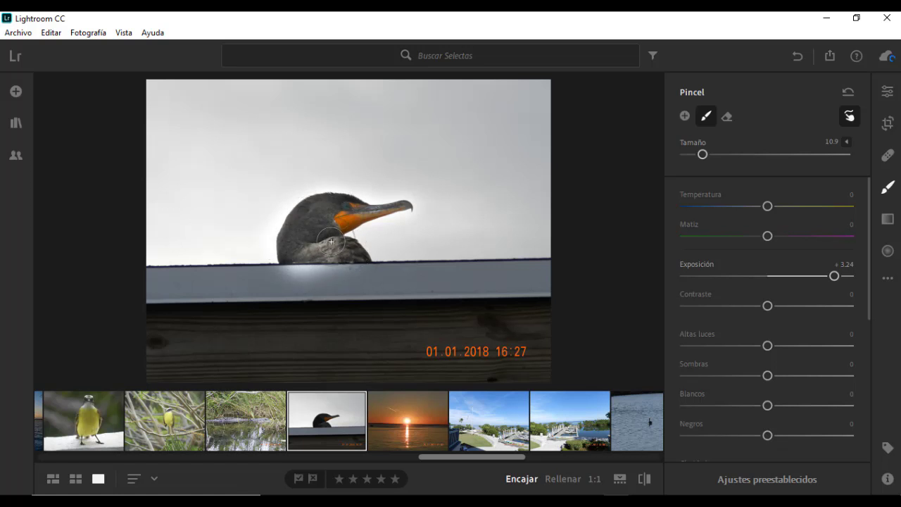
pyautogui.moveTo(335, 206)
pyautogui.mouseDown()
pyautogui.moveTo(305, 217)
pyautogui.moveTo(286, 255)
pyautogui.moveTo(298, 217)
pyautogui.moveTo(326, 201)
pyautogui.moveTo(297, 235)
pyautogui.moveTo(323, 250)
pyautogui.moveTo(309, 219)
pyautogui.moveTo(330, 208)
pyautogui.moveTo(360, 213)
pyautogui.moveTo(309, 208)
pyautogui.moveTo(290, 252)
pyautogui.mouseUp()
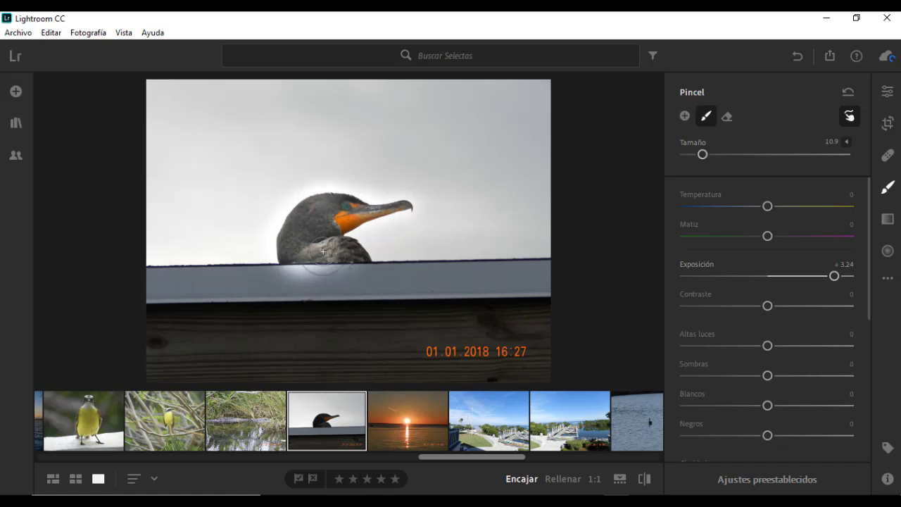
pyautogui.moveTo(308, 226)
pyautogui.mouseDown()
pyautogui.moveTo(308, 199)
pyautogui.moveTo(279, 242)
pyautogui.moveTo(295, 282)
pyautogui.mouseUp()
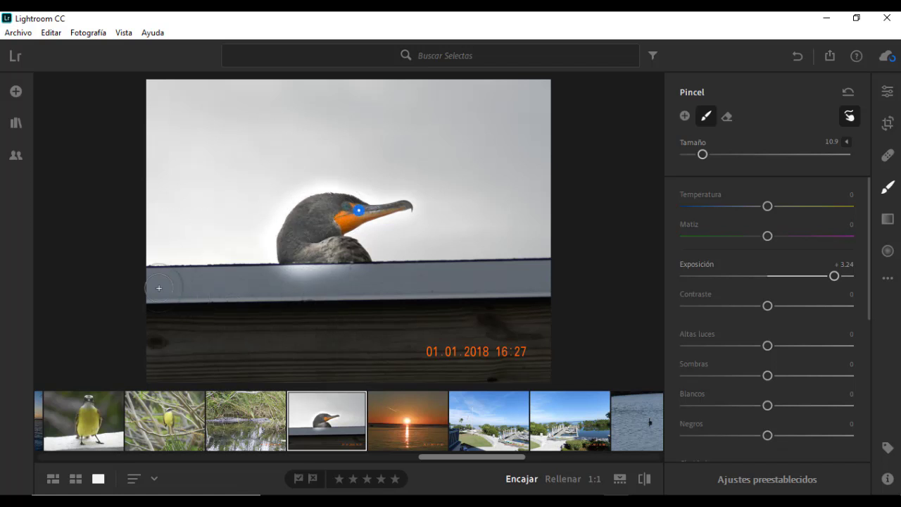
# Step: Add a linear gradient from the bird photo's bottom edge up past the railing and set its contrast to -20
pyautogui.click(889, 221)
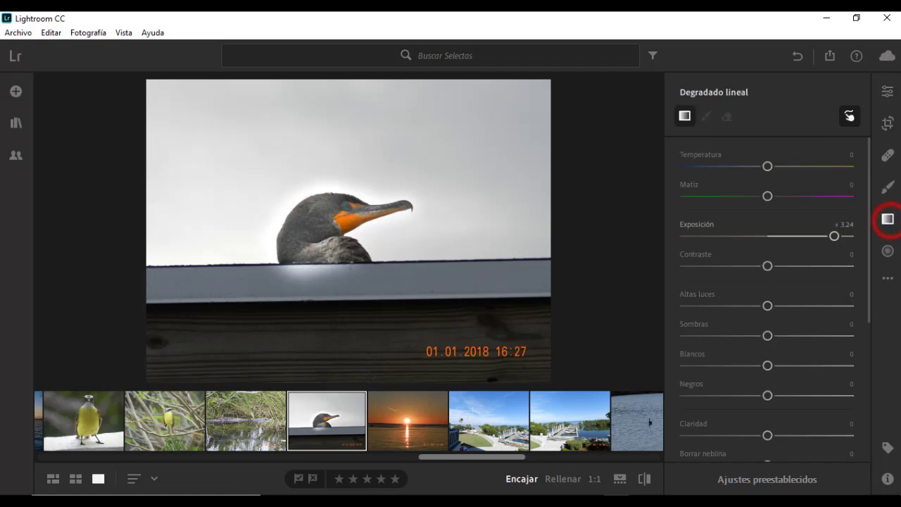
pyautogui.moveTo(344, 388); pyautogui.dragTo(342, 246)
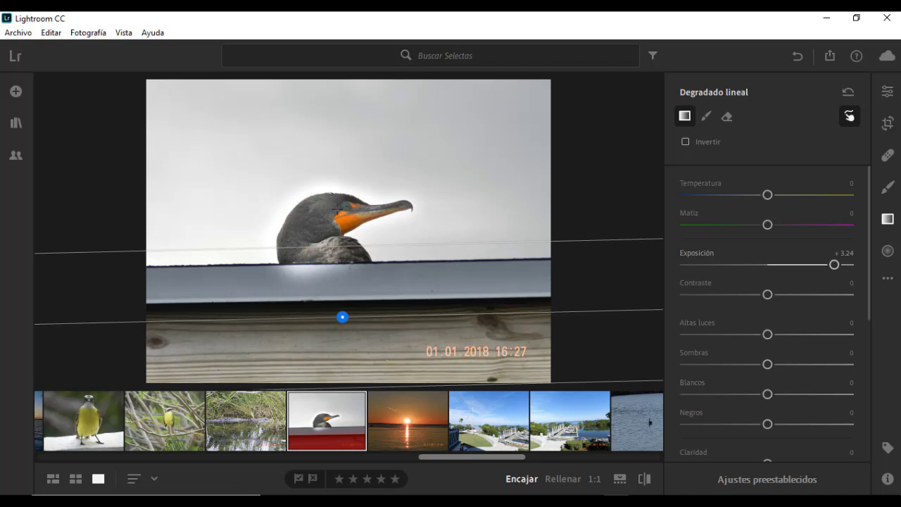
pyautogui.click(569, 479)
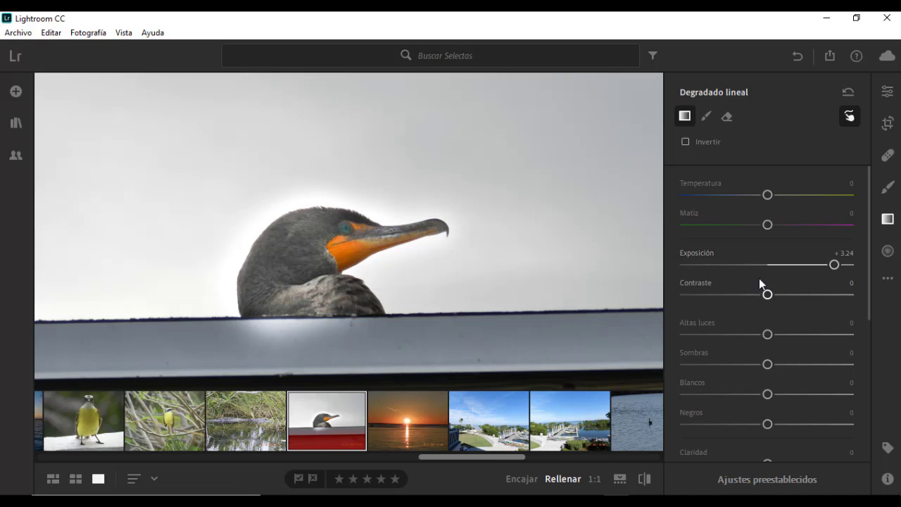
pyautogui.moveTo(766, 294)
pyautogui.mouseDown()
pyautogui.moveTo(731, 296)
pyautogui.moveTo(818, 294)
pyautogui.moveTo(751, 296)
pyautogui.mouseUp()
# Step: Raise the contrast of the bird's existing brush adjustment to +60 and fit the whole photo in view
pyautogui.click(888, 187)
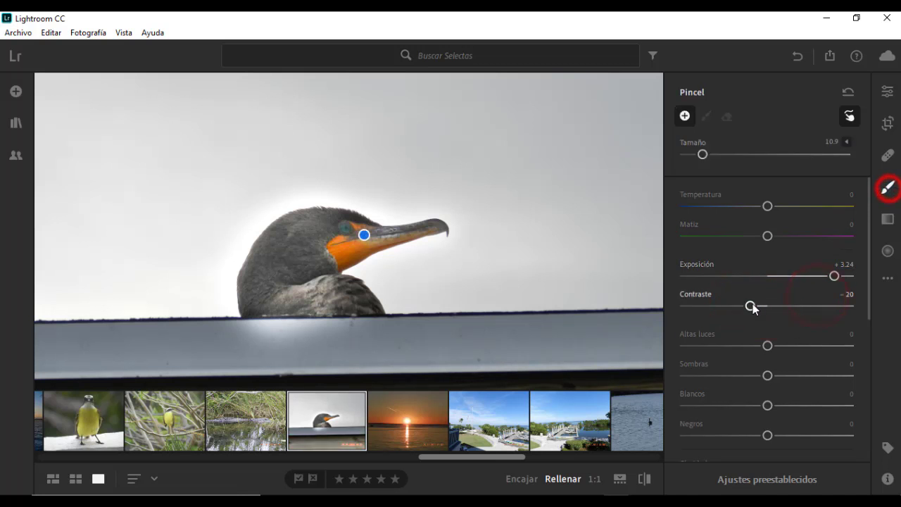
pyautogui.click(367, 237)
pyautogui.moveTo(769, 301)
pyautogui.mouseDown()
pyautogui.moveTo(741, 306)
pyautogui.moveTo(820, 304)
pyautogui.mouseUp()
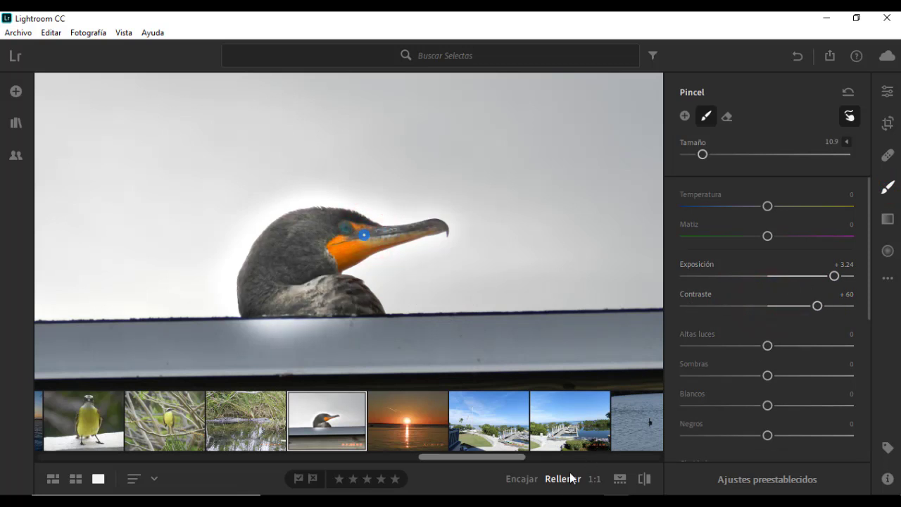
pyautogui.click(521, 478)
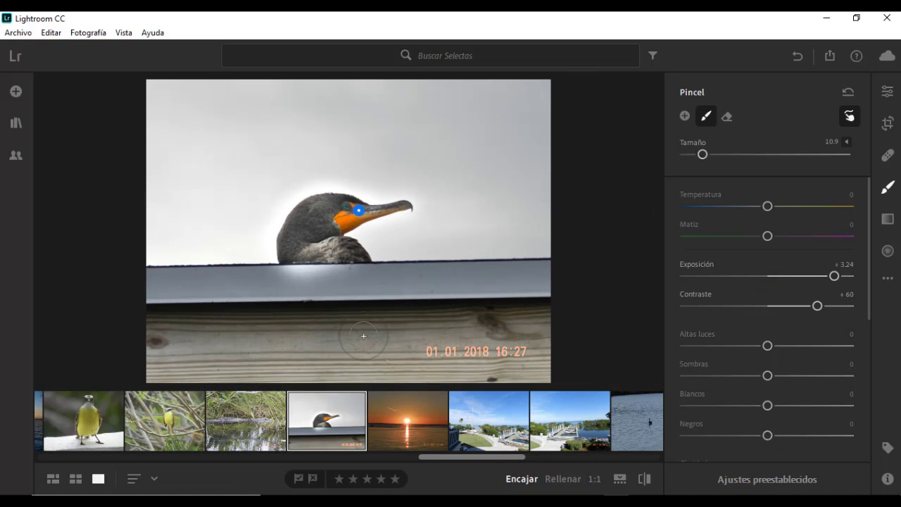
# Step: Open the sunset photo and heal both light trails in the sky with a healing brush of size 77
pyautogui.click(423, 410)
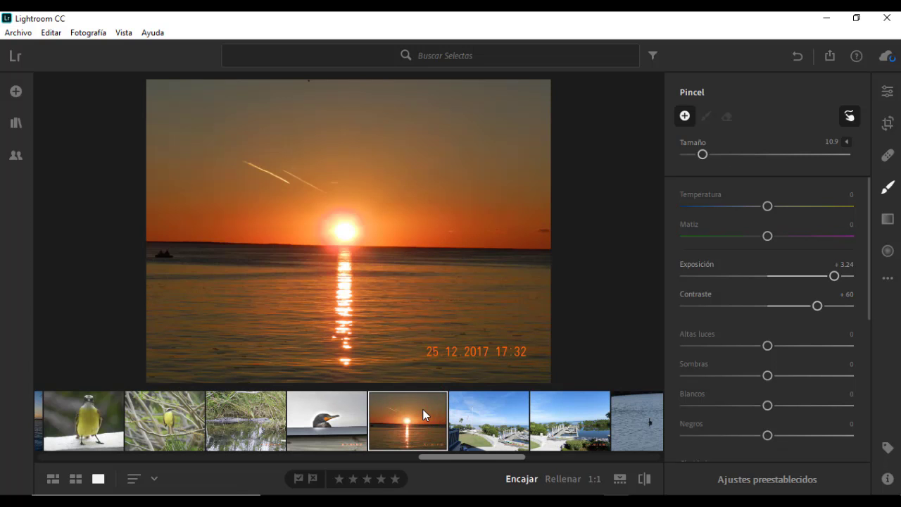
pyautogui.click(888, 159)
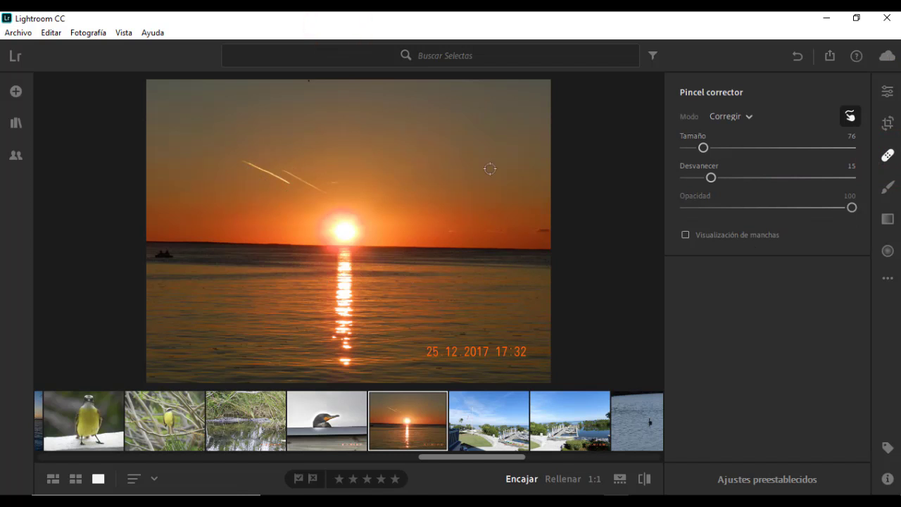
pyautogui.moveTo(702, 149); pyautogui.dragTo(711, 150)
pyautogui.moveTo(291, 185); pyautogui.dragTo(239, 161)
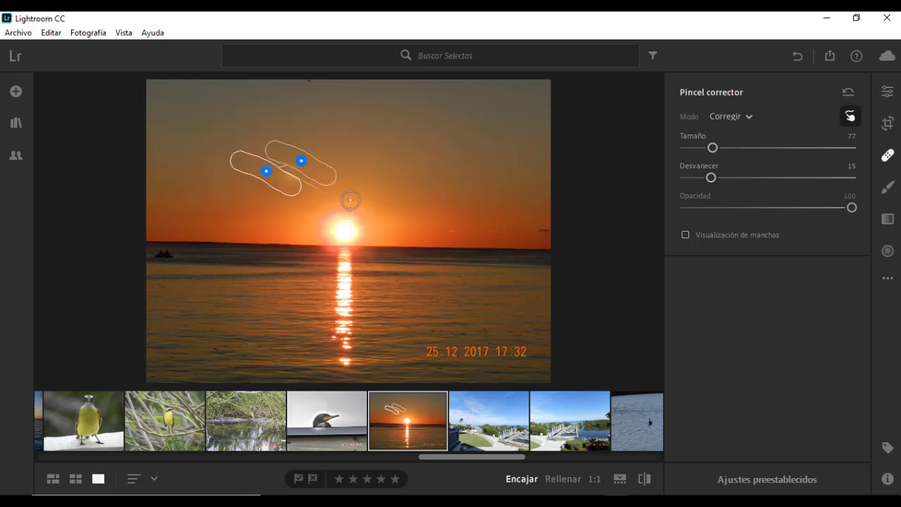
pyautogui.moveTo(333, 194); pyautogui.dragTo(285, 174)
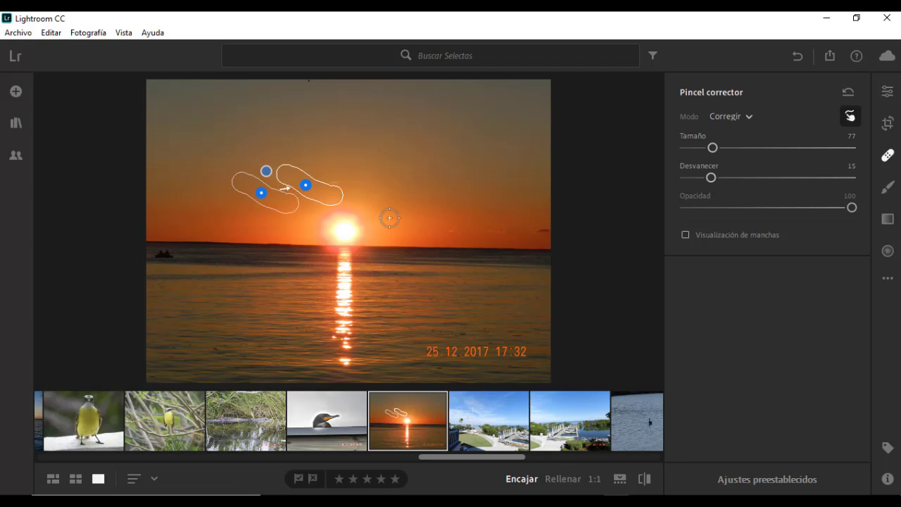
# Step: Try the sun as the second trail's healing source, then return the source to the plain sky beside the trail
pyautogui.click(297, 190)
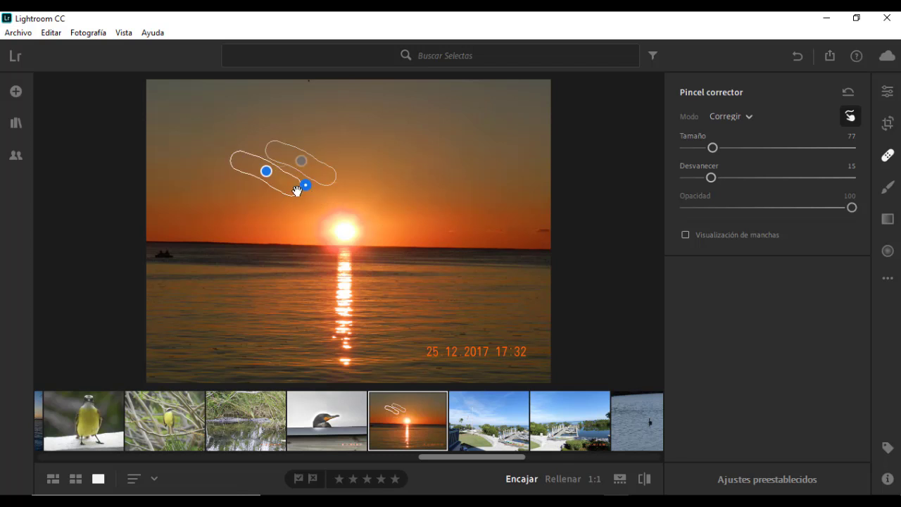
pyautogui.click(306, 185)
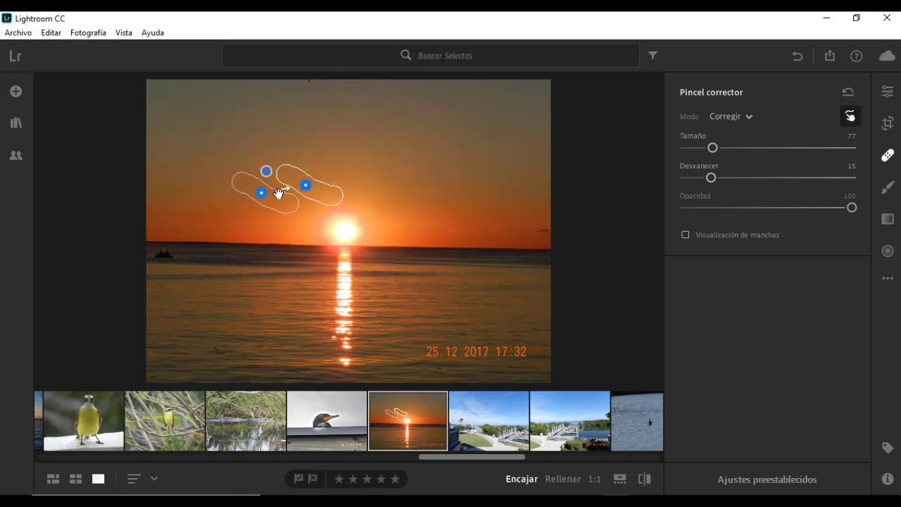
pyautogui.press('Delete')
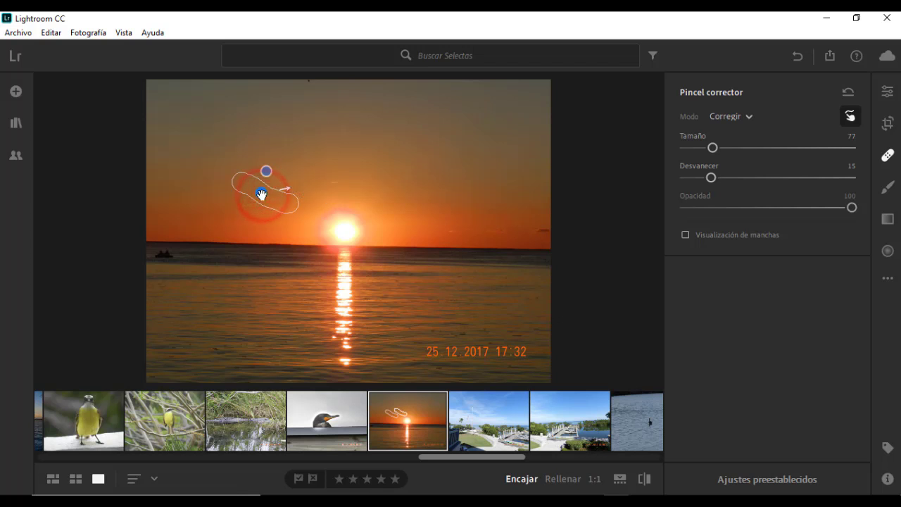
pyautogui.moveTo(261, 195); pyautogui.dragTo(342, 233)
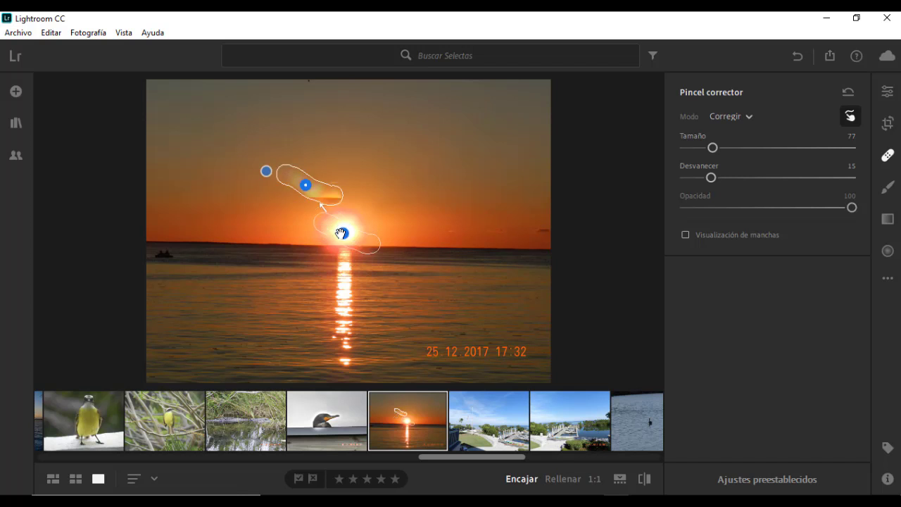
pyautogui.moveTo(342, 233)
pyautogui.mouseDown()
pyautogui.moveTo(237, 189)
pyautogui.moveTo(260, 169)
pyautogui.mouseUp()
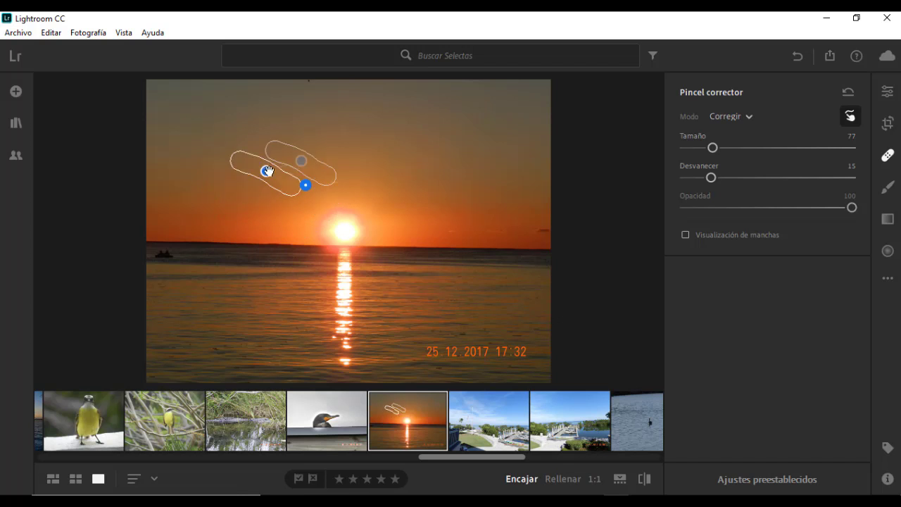
pyautogui.hotkey('ctrl', 'z')
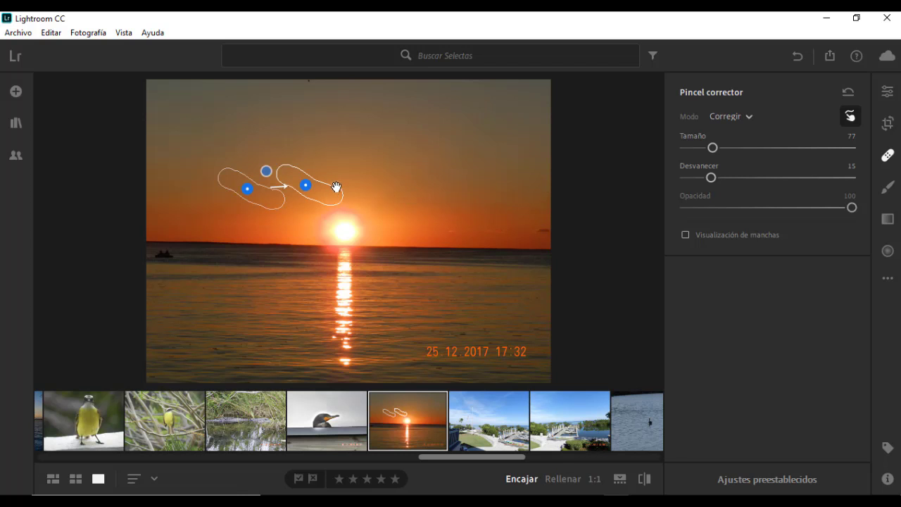
# Step: Heal the small streak above the sun and the dark spot above the horizon at the photo's right edge
pyautogui.click(343, 178)
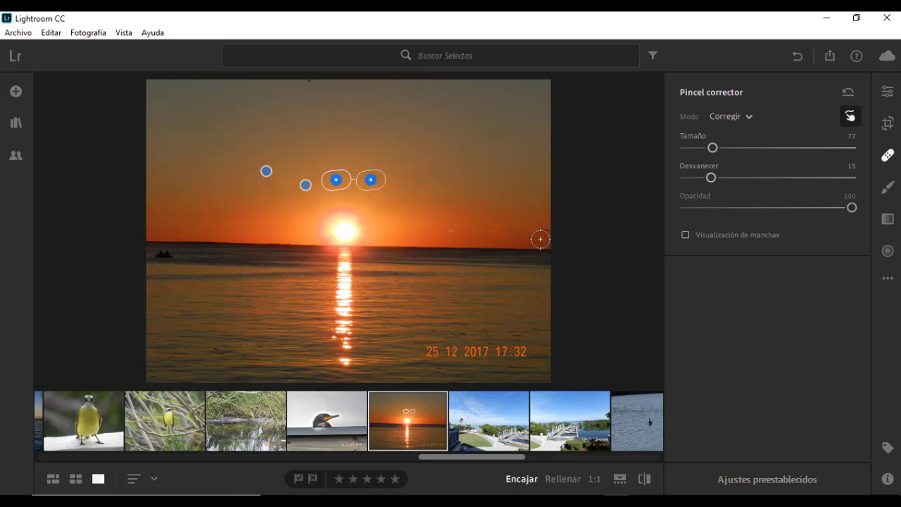
pyautogui.moveTo(533, 232); pyautogui.dragTo(547, 231)
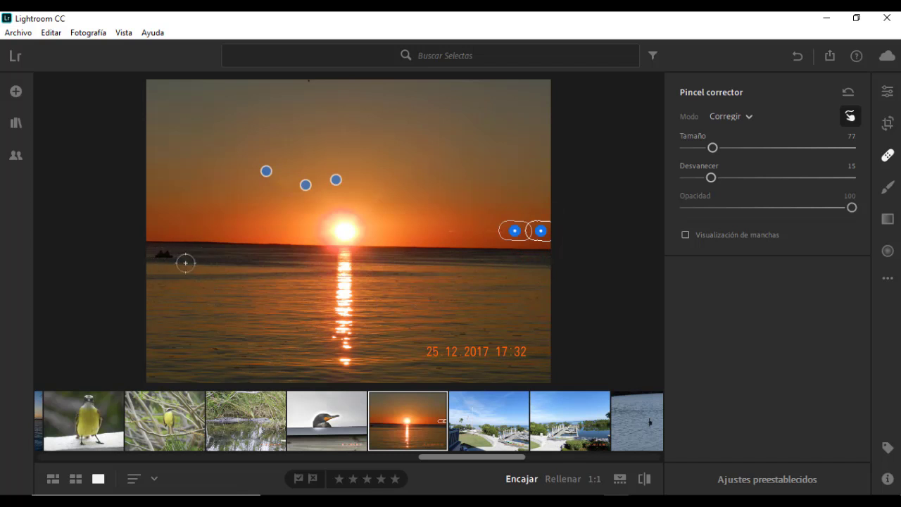
# Step: Examine the boat near the horizon at 1:1 magnification, then return to the full sunset photo with the healing brush active
pyautogui.click(594, 478)
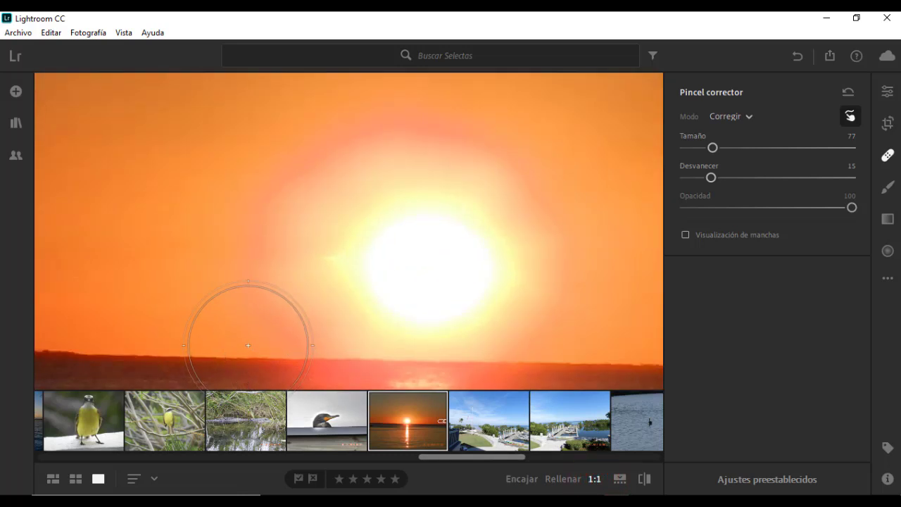
pyautogui.click(887, 91)
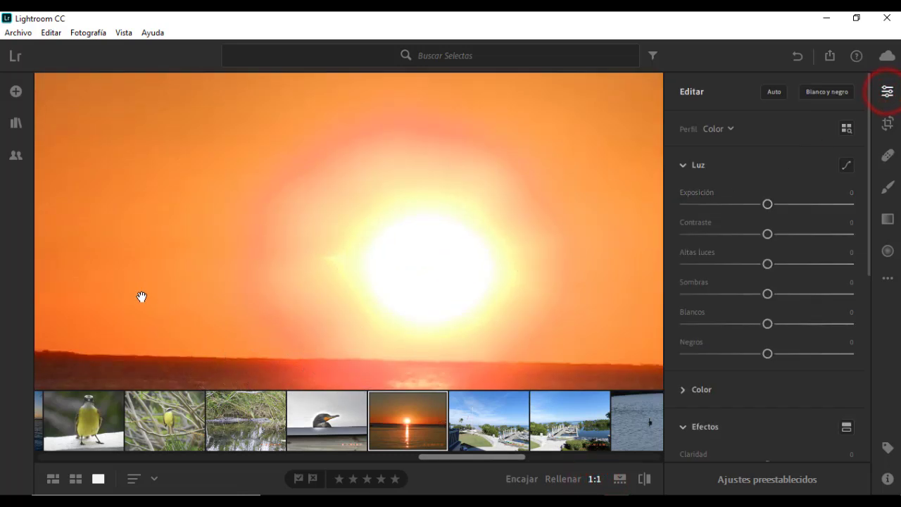
pyautogui.moveTo(141, 303); pyautogui.dragTo(502, 181)
pyautogui.moveTo(225, 262); pyautogui.dragTo(620, 193)
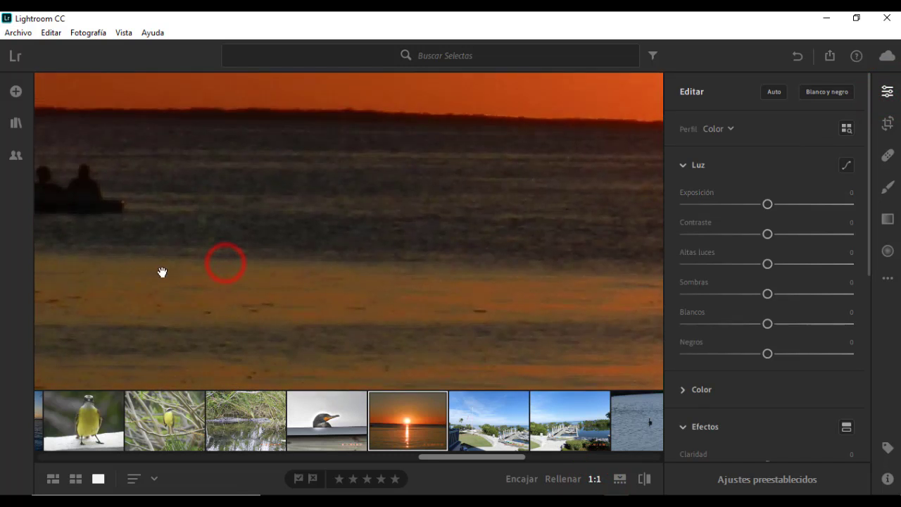
pyautogui.moveTo(162, 272); pyautogui.dragTo(497, 312)
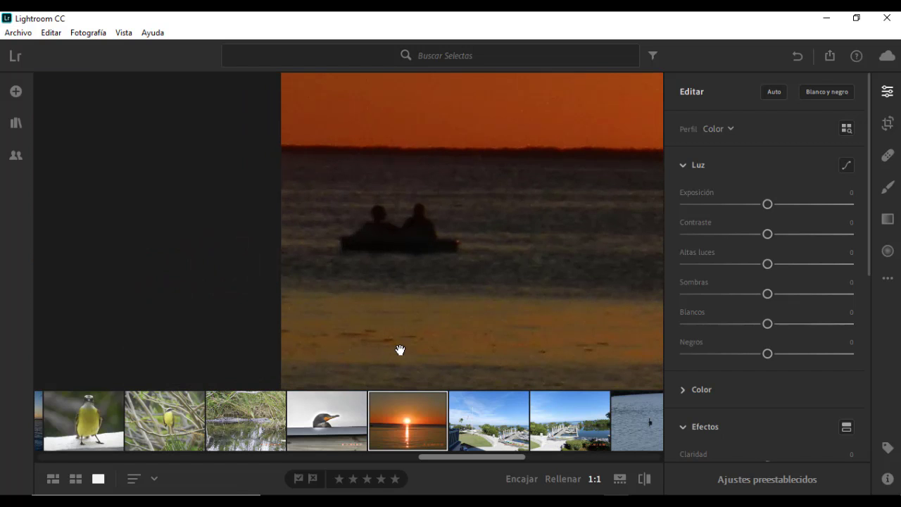
pyautogui.click(887, 155)
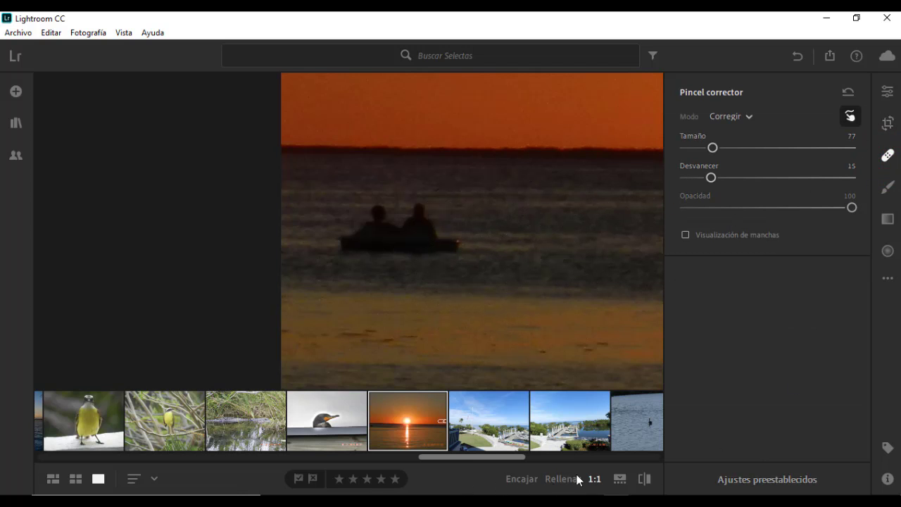
pyautogui.click(518, 480)
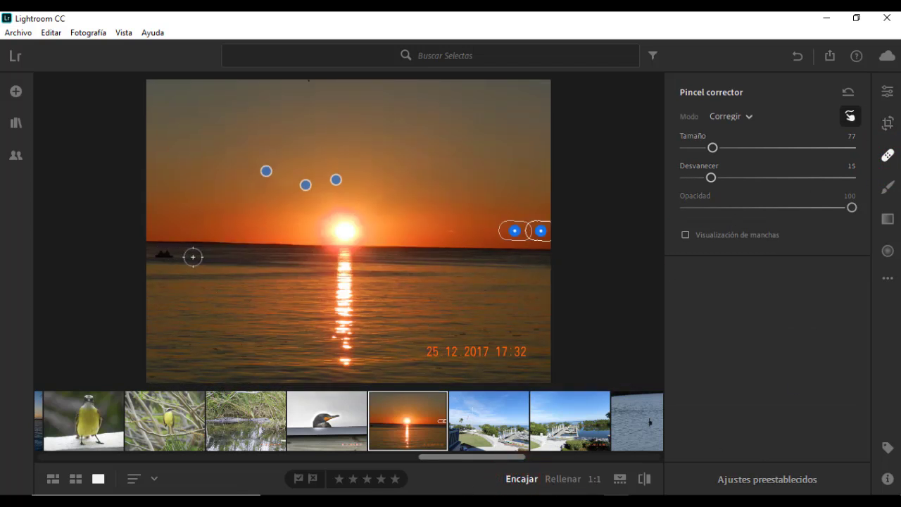
# Step: Heal the boat at the horizon, and heal the small specks in the sky beside the sun with a brush of size 51
pyautogui.moveTo(180, 256); pyautogui.dragTo(156, 255)
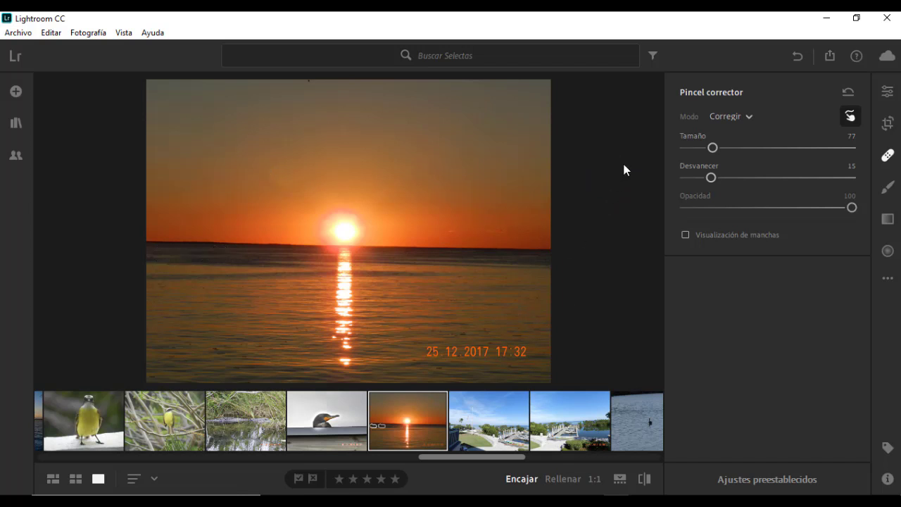
pyautogui.moveTo(711, 149); pyautogui.dragTo(690, 151)
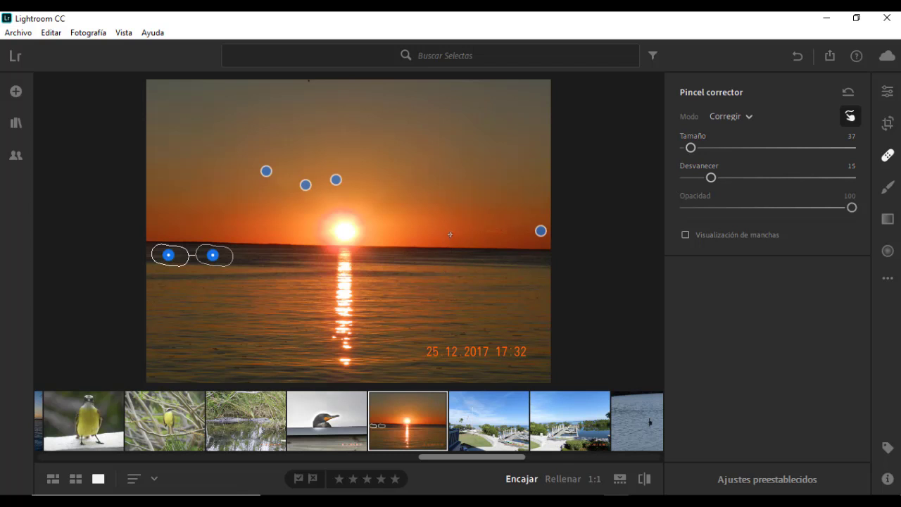
pyautogui.moveTo(691, 148); pyautogui.dragTo(692, 148)
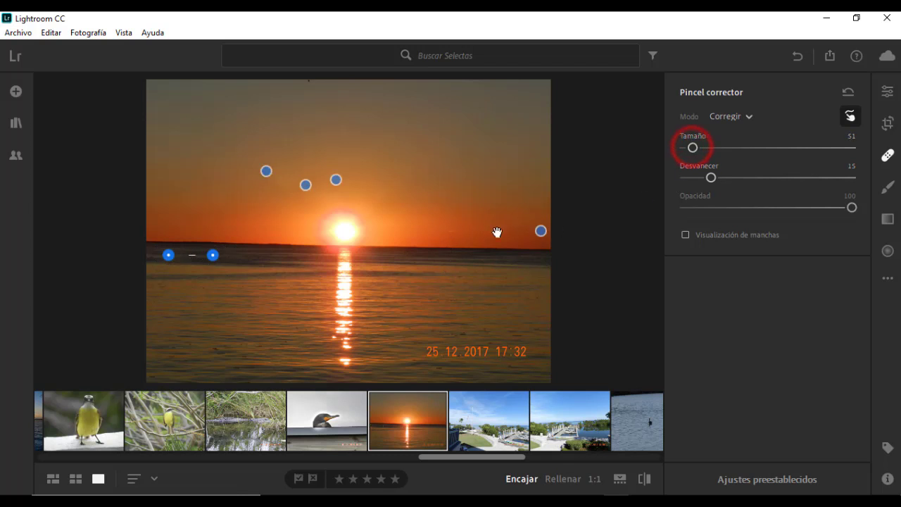
pyautogui.click(454, 229)
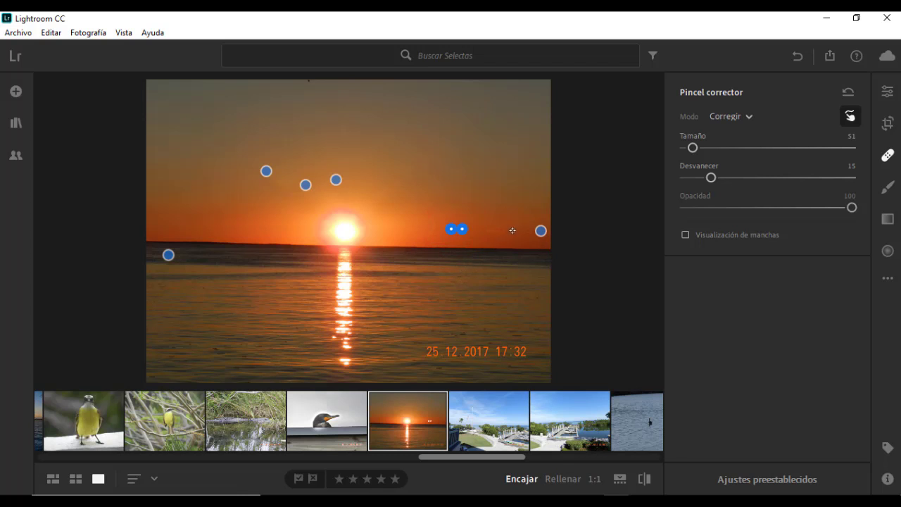
pyautogui.moveTo(507, 233); pyautogui.dragTo(486, 230)
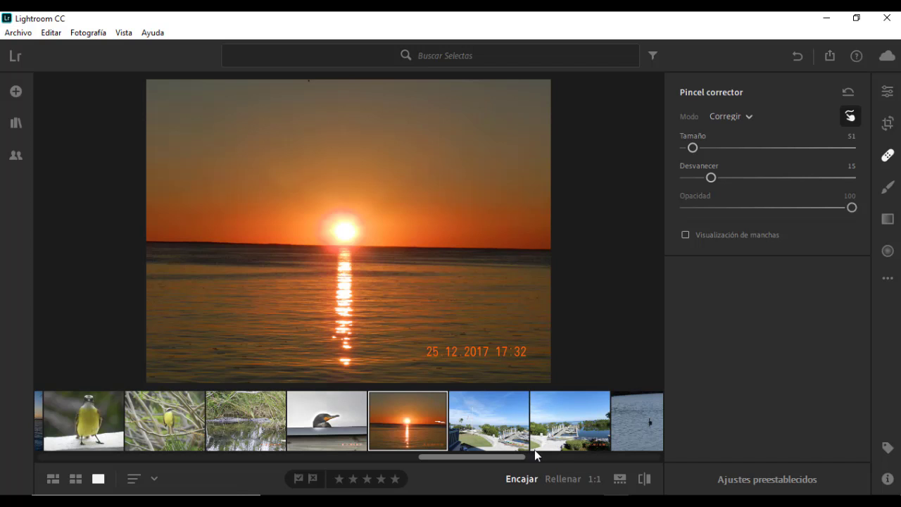
# Step: Open the miniature village photo and display the available presets for it
pyautogui.scroll(-5, 532, 429)
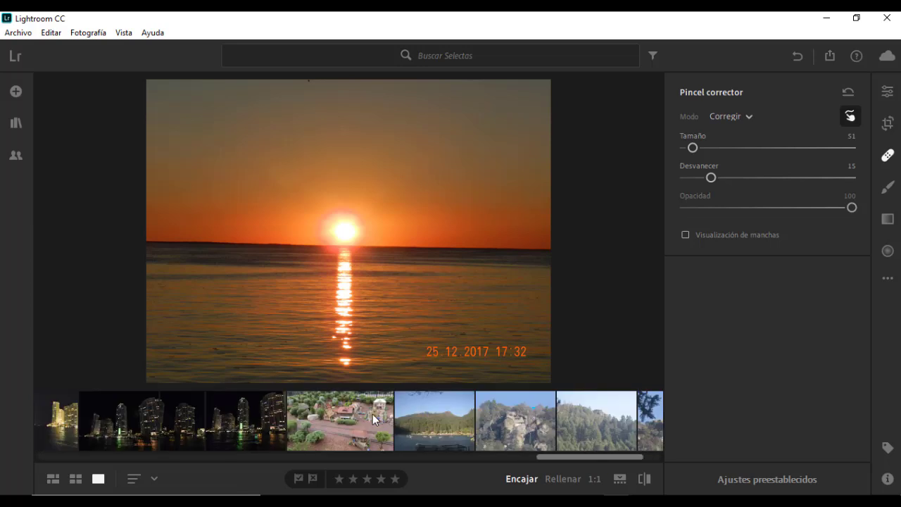
pyautogui.click(354, 414)
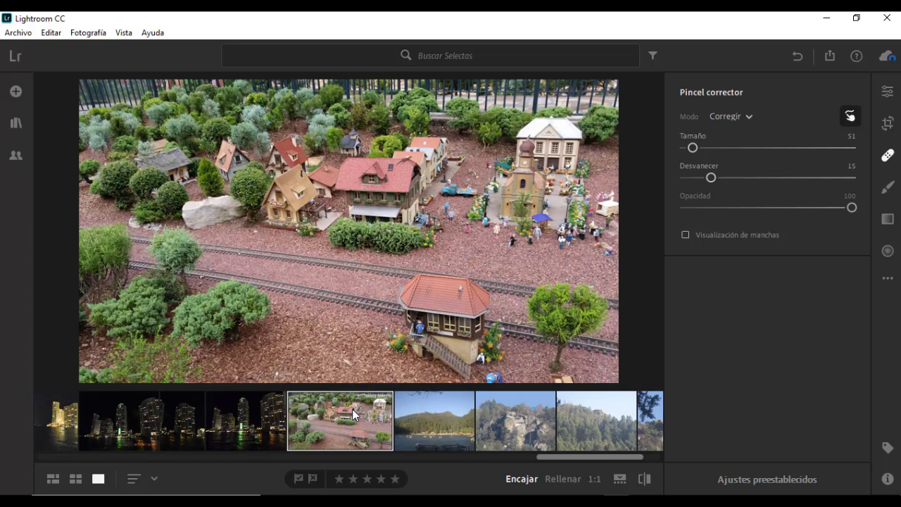
pyautogui.click(773, 485)
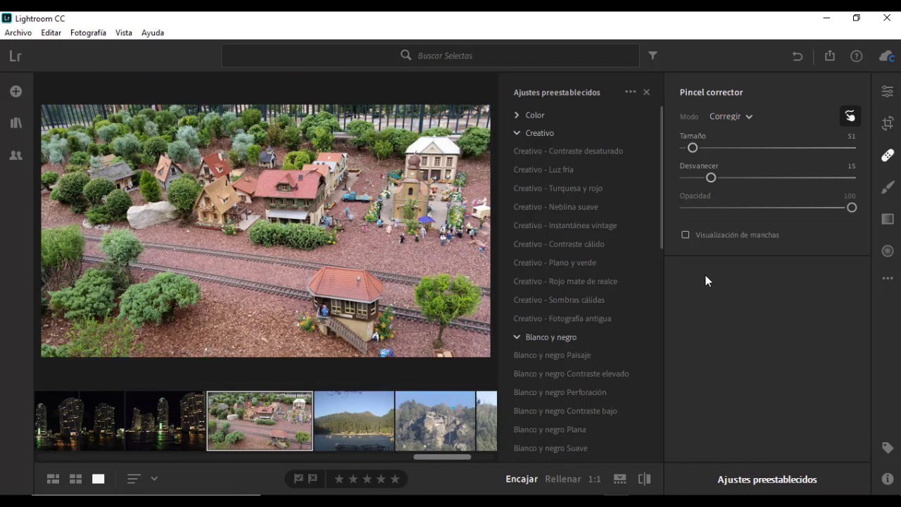
# Step: Look through the preset groups and apply the Color - Vivos preset to the village photo
pyautogui.click(619, 303)
pyautogui.click(519, 116)
pyautogui.scroll(-10, 563, 331)
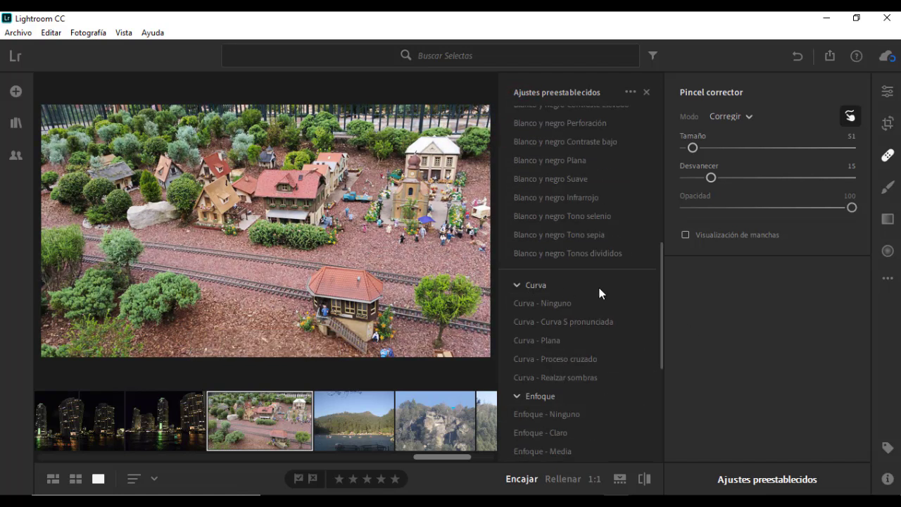
pyautogui.scroll(-3, 599, 291)
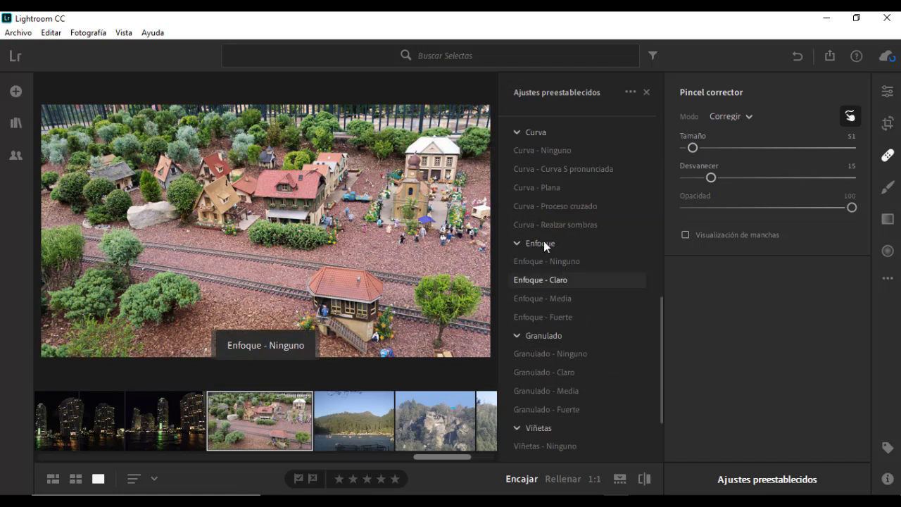
pyautogui.scroll(-2, 570, 292)
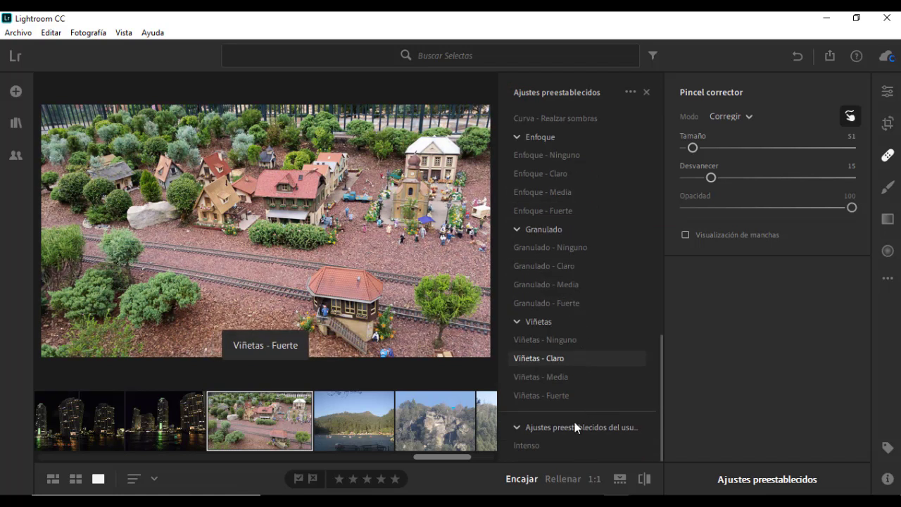
pyautogui.scroll(6, 595, 278)
pyautogui.scroll(4, 598, 275)
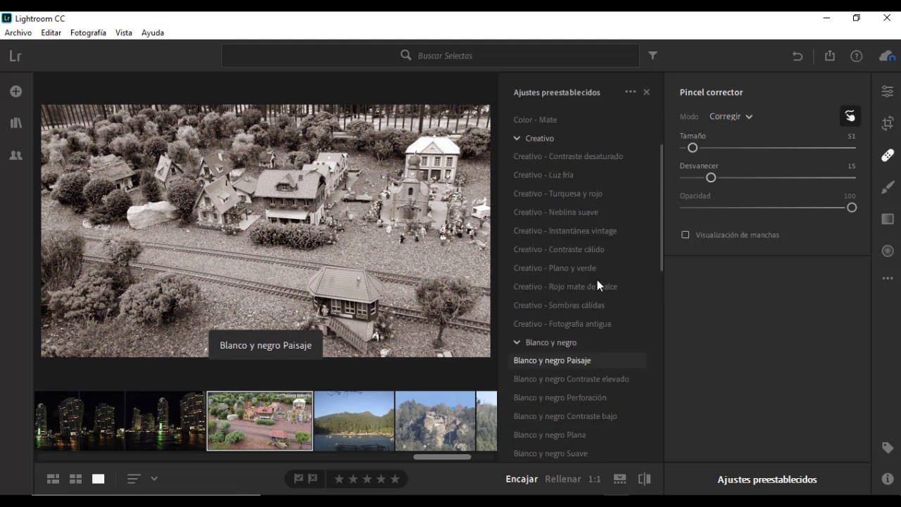
pyautogui.scroll(2, 597, 279)
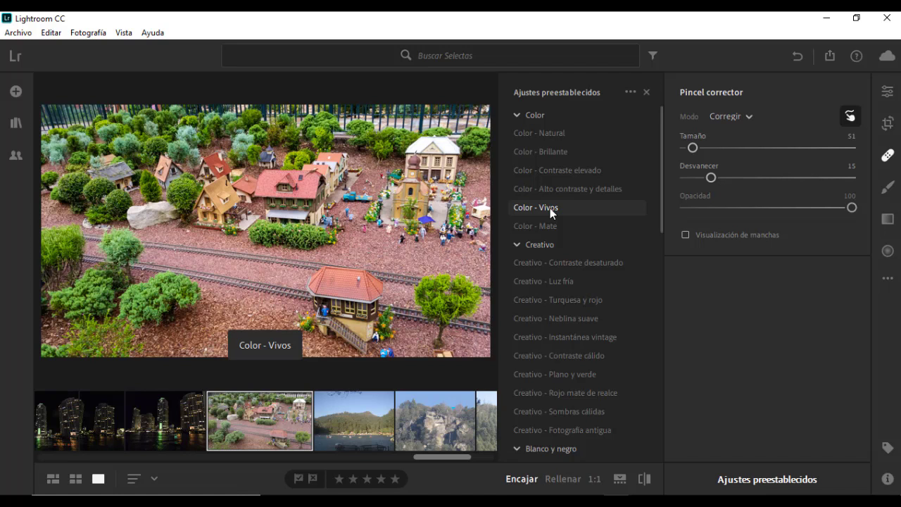
pyautogui.click(549, 207)
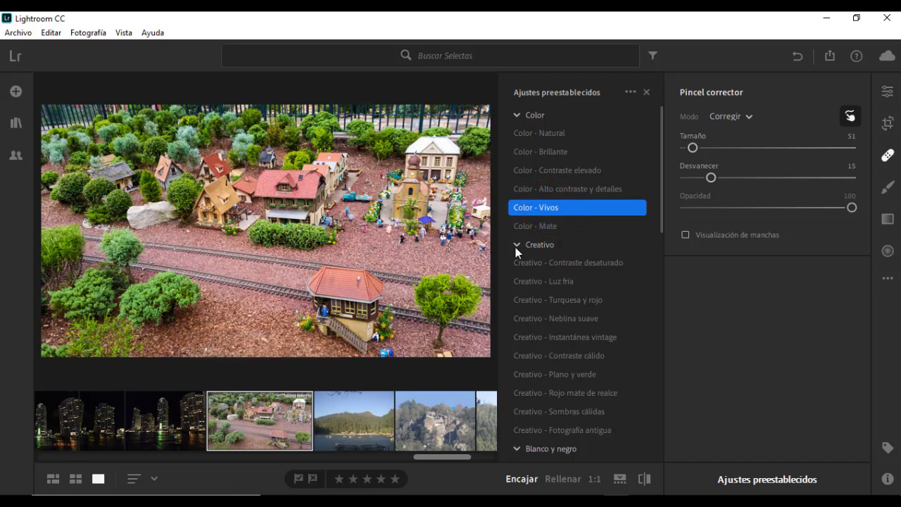
# Step: Adjust the village photo's greens in the colour mixer to hue +27 and saturation +30
pyautogui.click(889, 93)
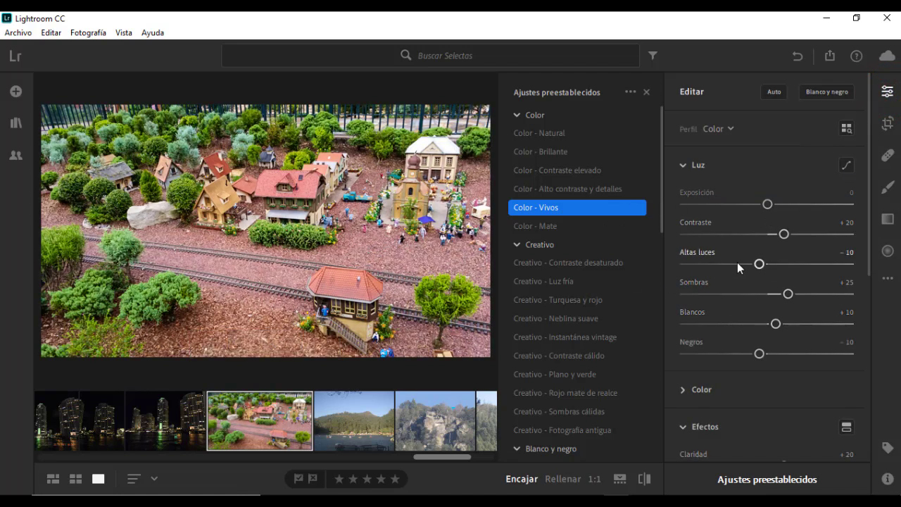
pyautogui.click(681, 390)
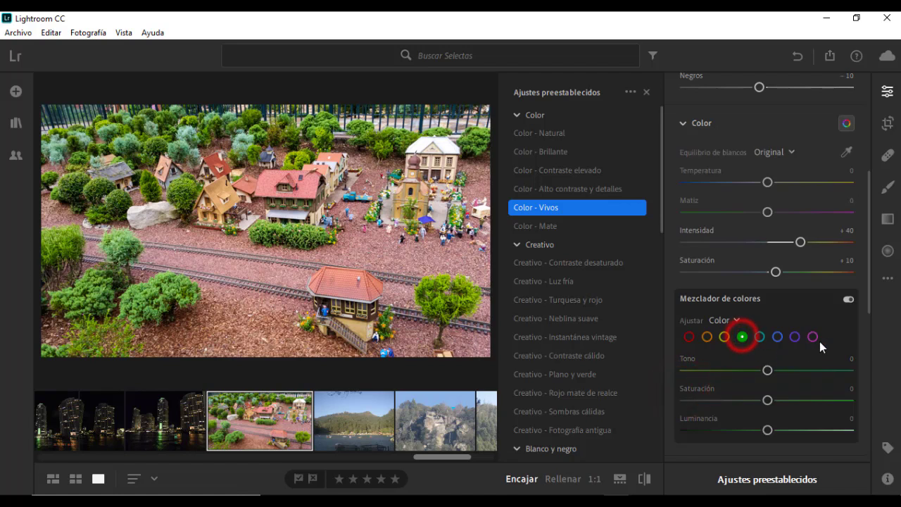
pyautogui.moveTo(767, 371); pyautogui.dragTo(791, 400)
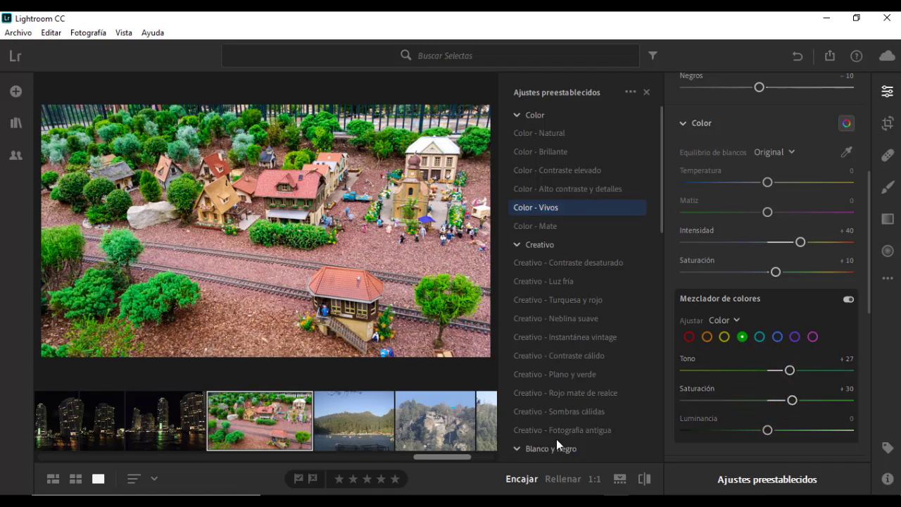
# Step: Compare the edited village photo with its original, and return to the edited version
pyautogui.click(645, 480)
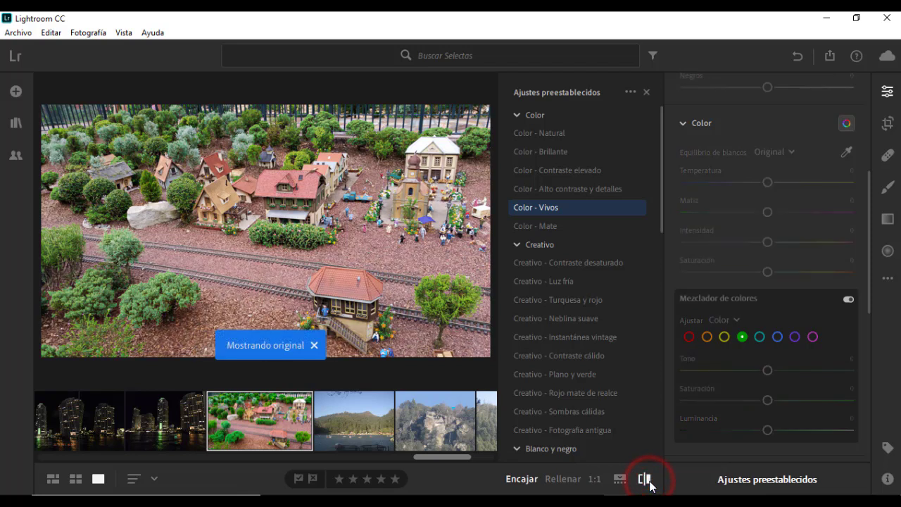
pyautogui.click(645, 480)
pyautogui.click(645, 480)
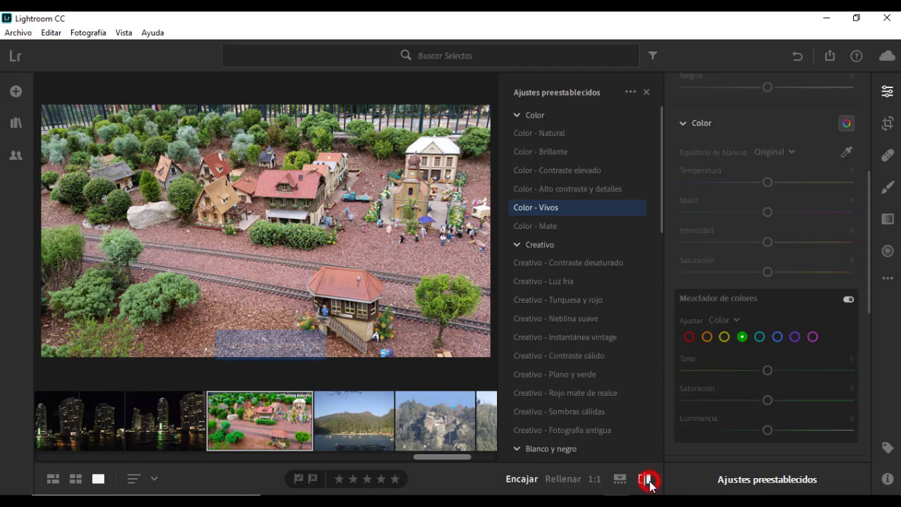
pyautogui.click(646, 480)
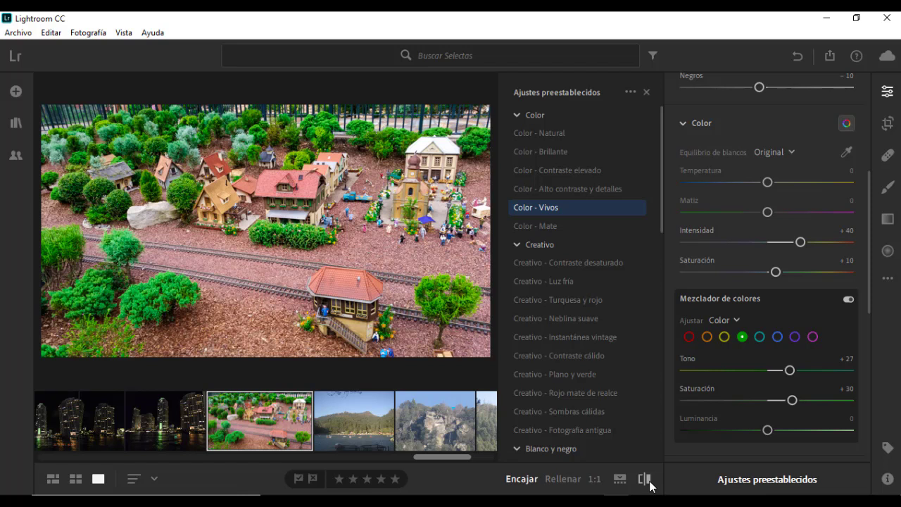
# Step: Open the night skyline photo beside the village photo and set its exposure to +1.81 and contrast to -20
pyautogui.click(168, 423)
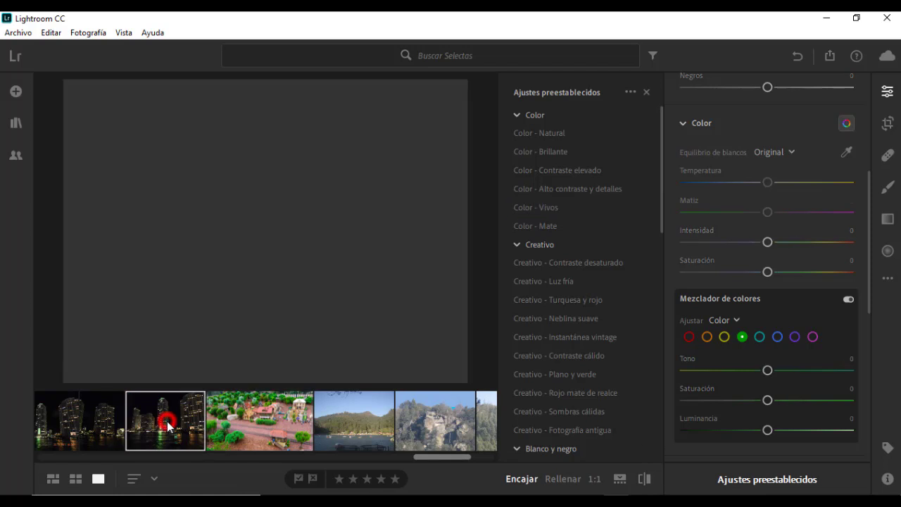
pyautogui.click(646, 92)
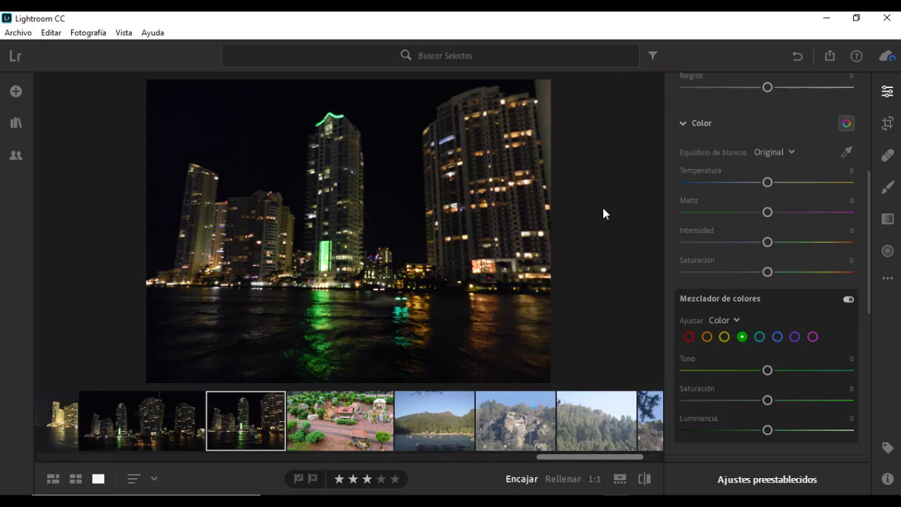
pyautogui.click(681, 127)
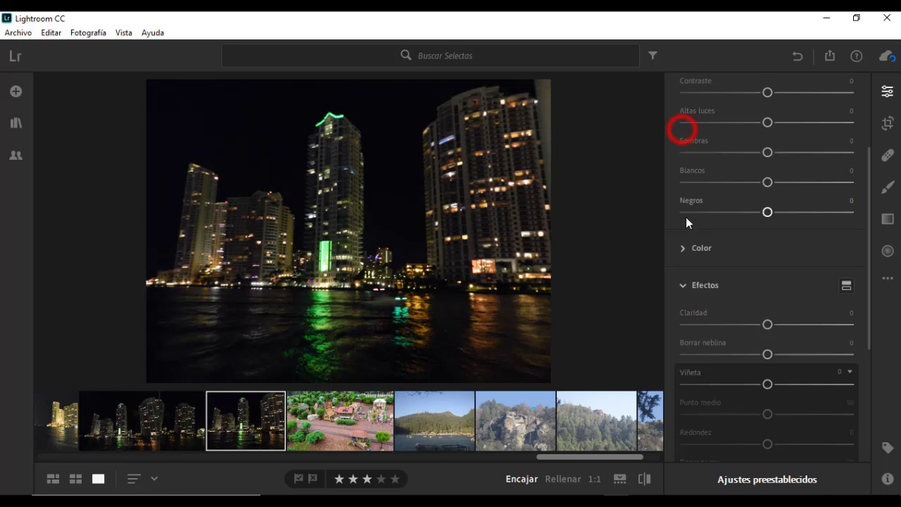
pyautogui.scroll(3, 687, 222)
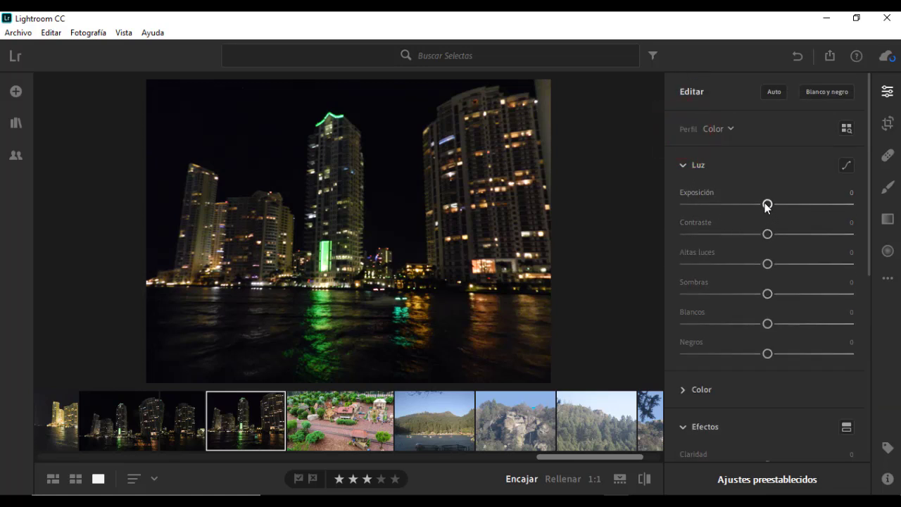
pyautogui.moveTo(767, 204); pyautogui.dragTo(796, 205)
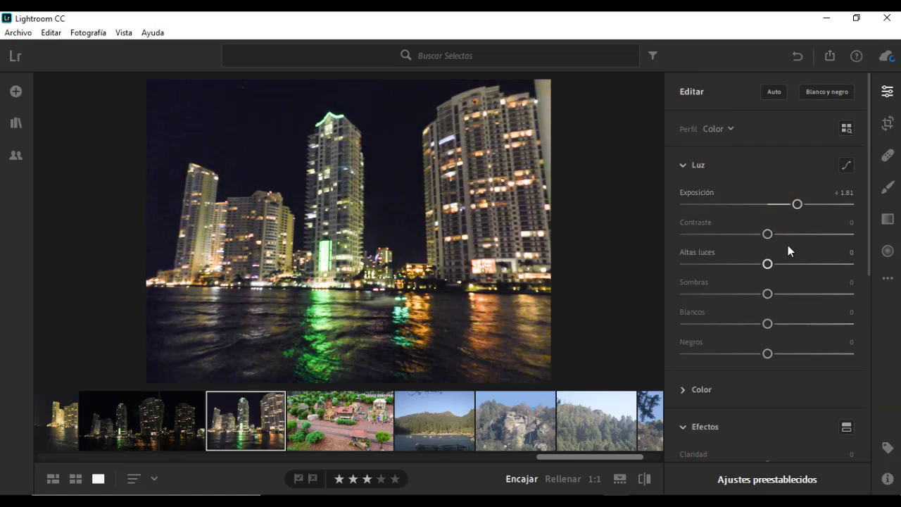
pyautogui.moveTo(767, 234); pyautogui.dragTo(750, 233)
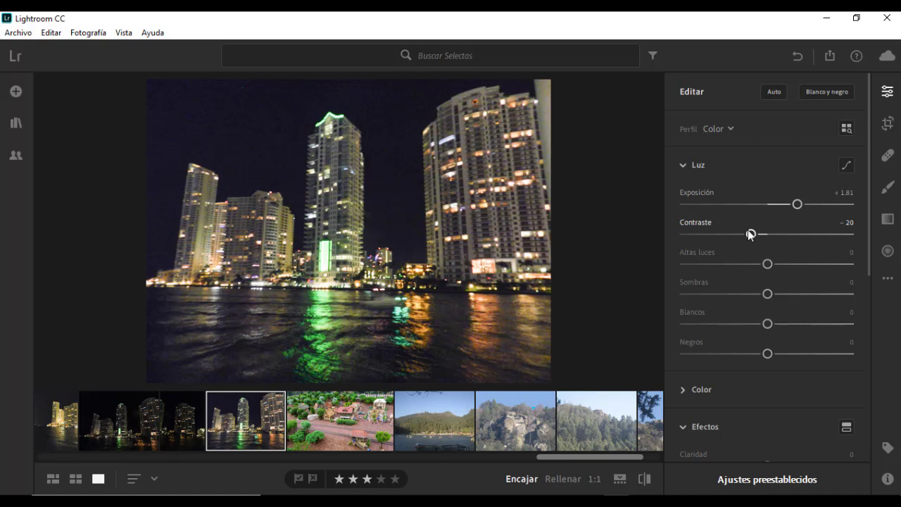
# Step: Correct the skyline photo's perspective by setting the Upright geometry option to Auto
pyautogui.click(682, 164)
pyautogui.click(683, 240)
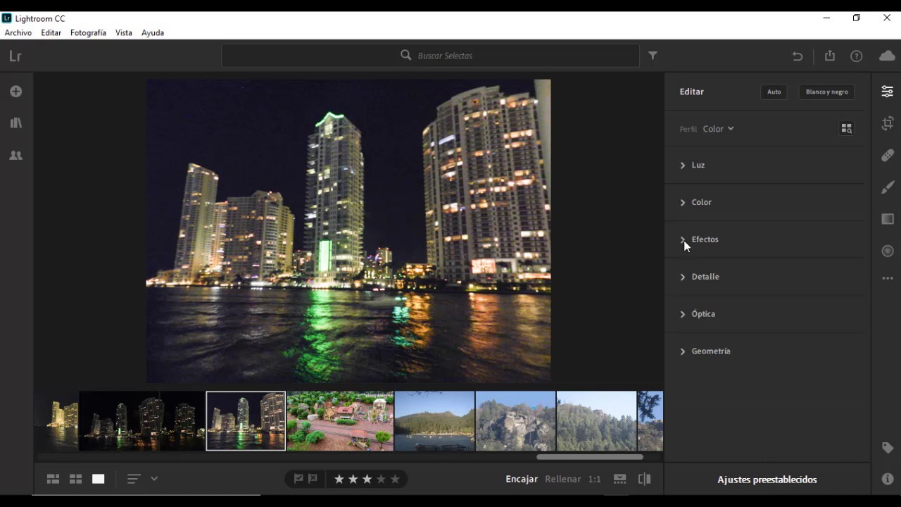
pyautogui.click(682, 353)
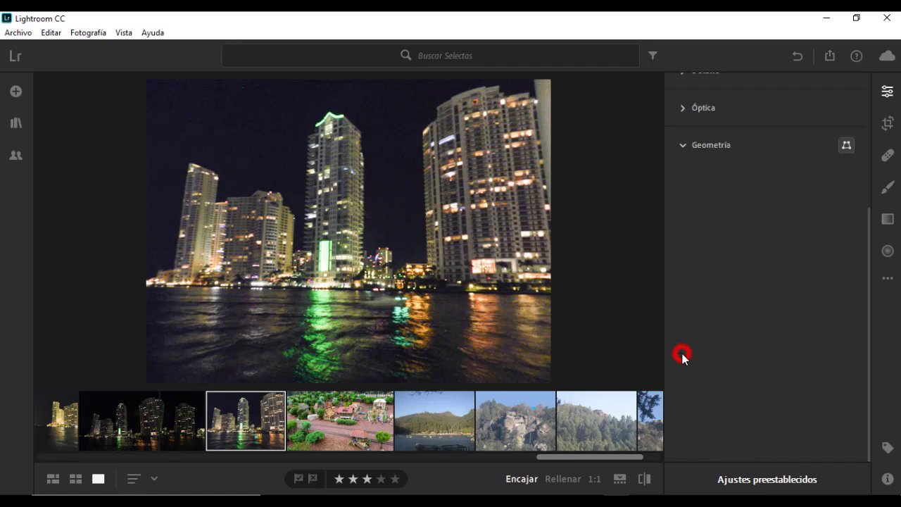
pyautogui.click(759, 174)
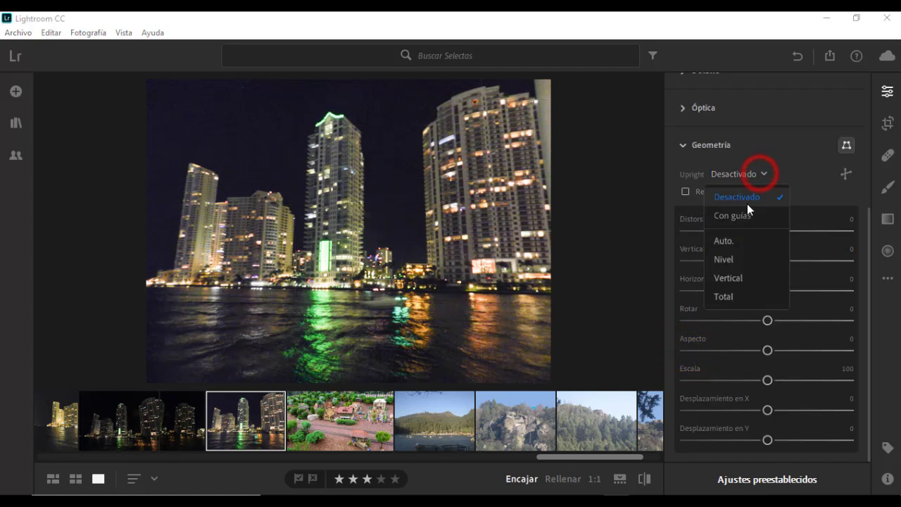
pyautogui.click(736, 241)
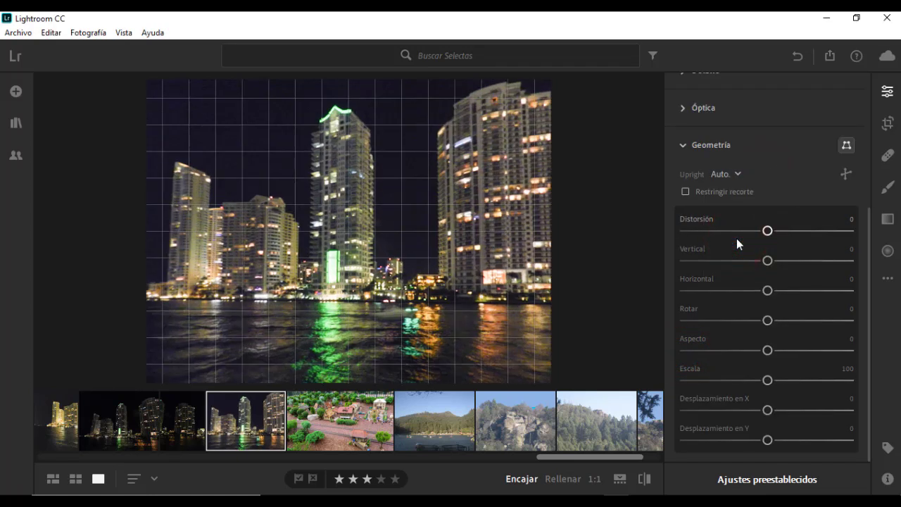